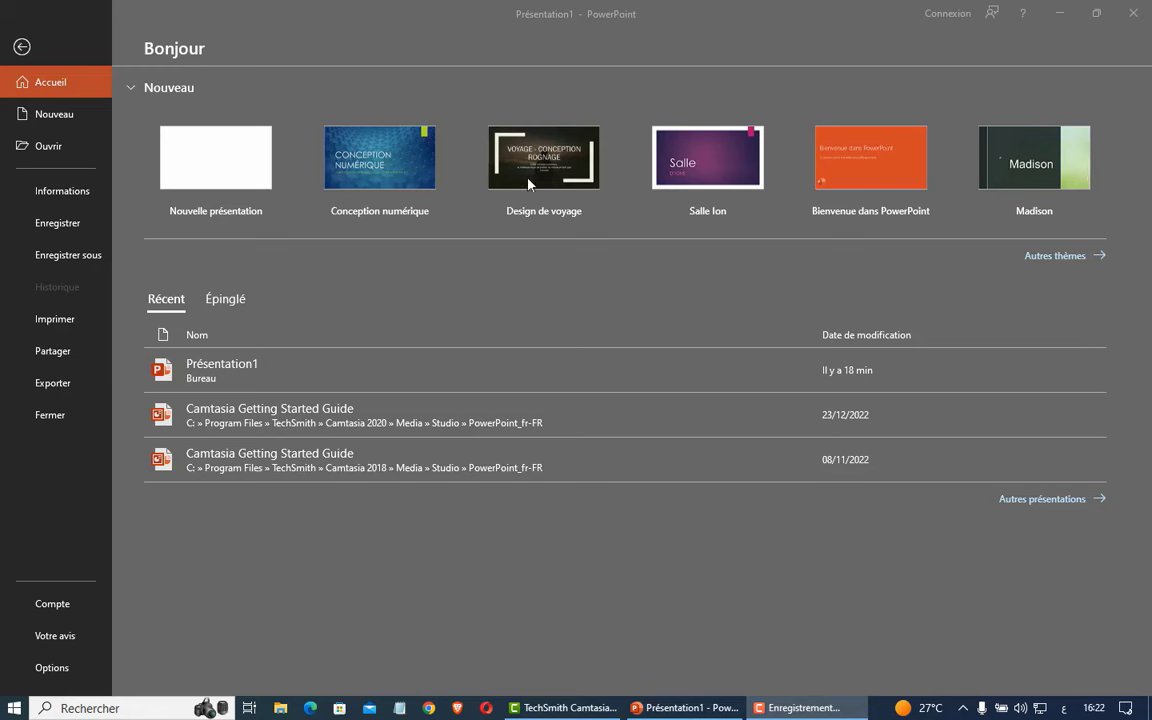
Step: Browse the Nouveau template gallery and search box, then create a blank presentation
click(1060, 256)
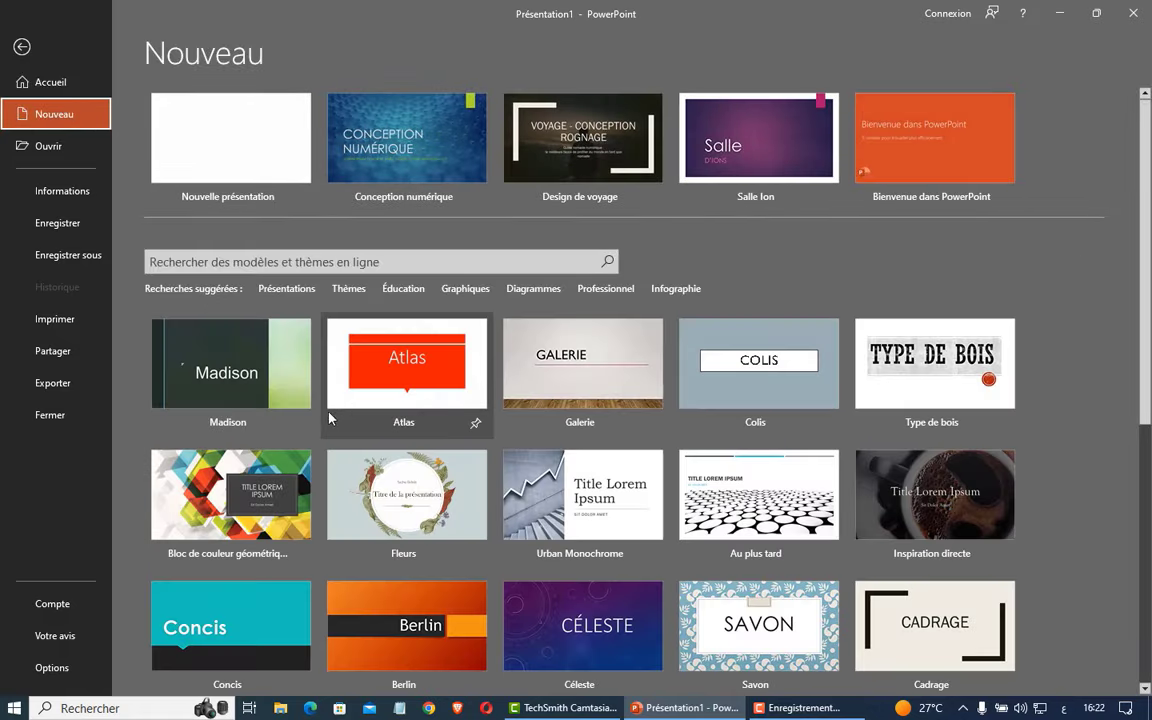
scroll(740, 430, down, 2)
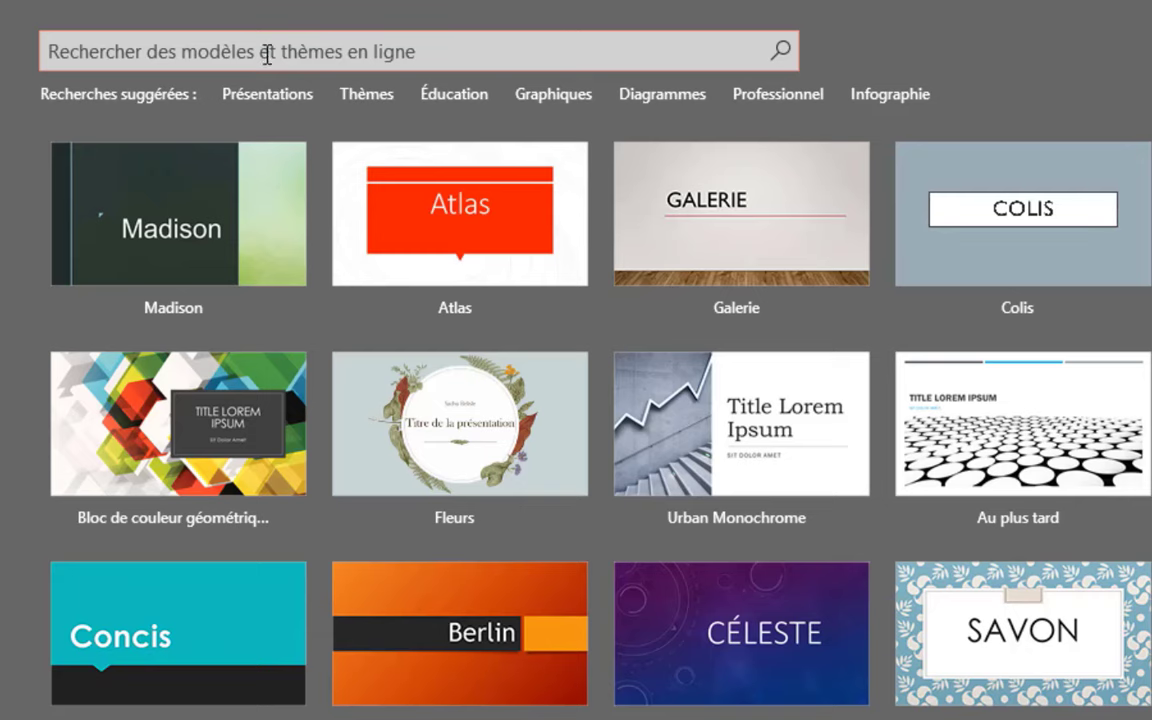
click(419, 50)
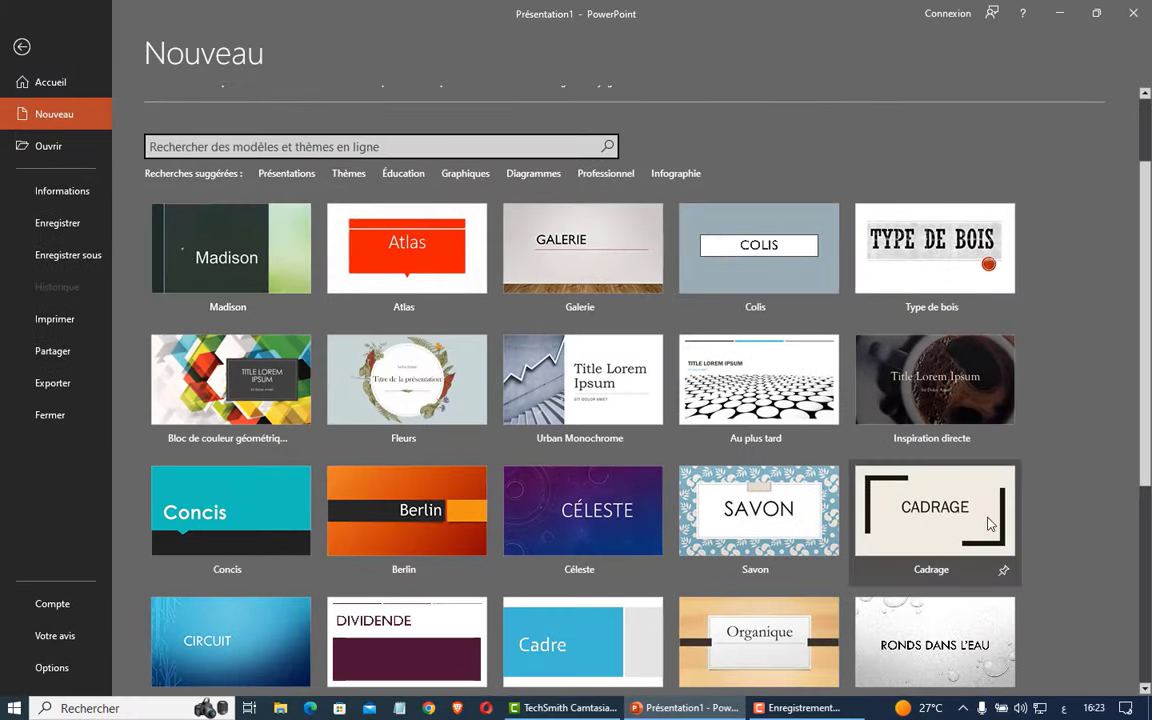
scroll(622, 430, up, 2)
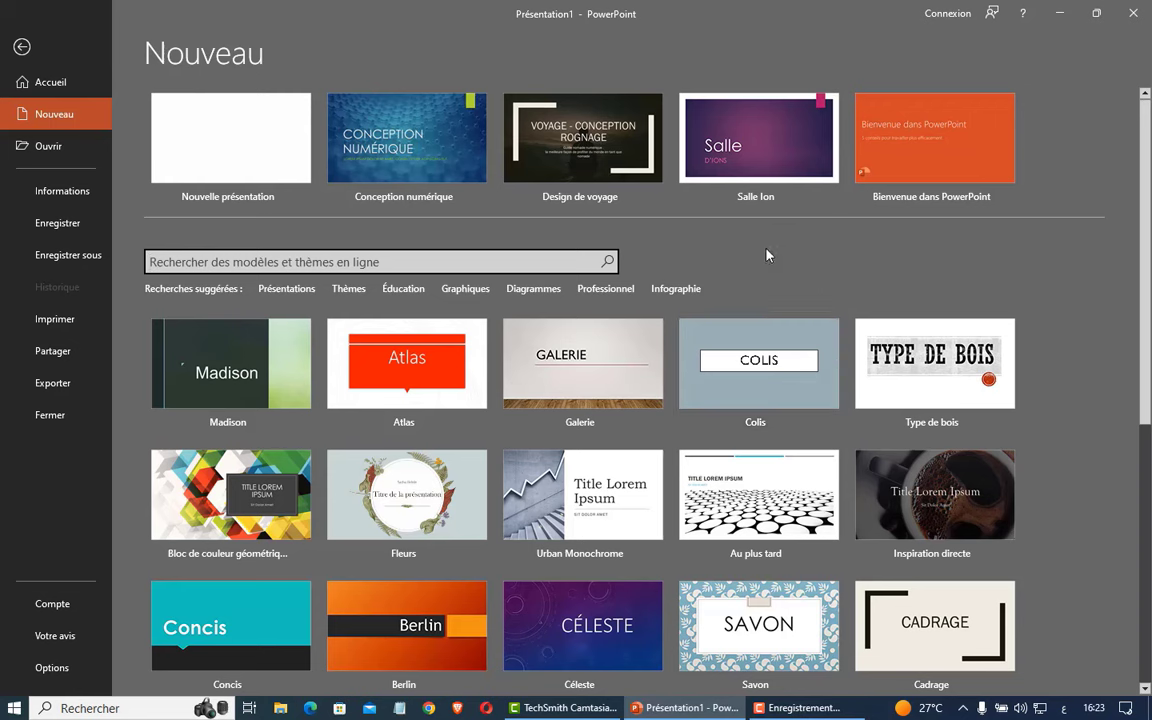
mouse_move(934, 140)
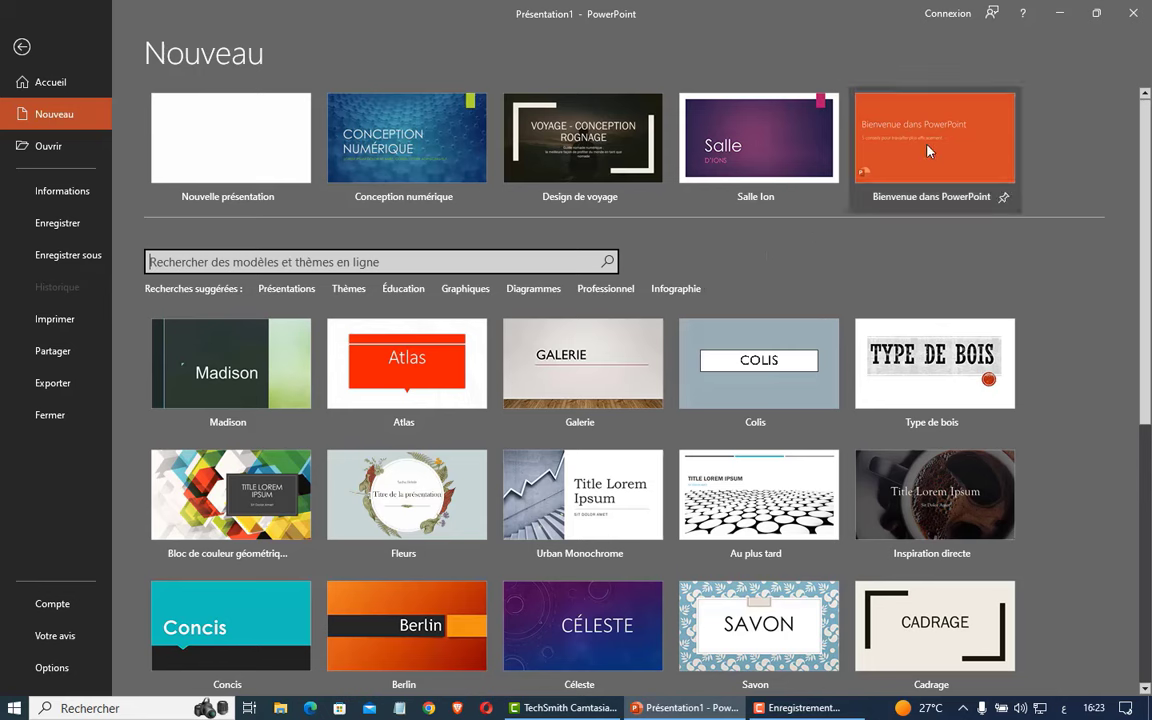
click(253, 146)
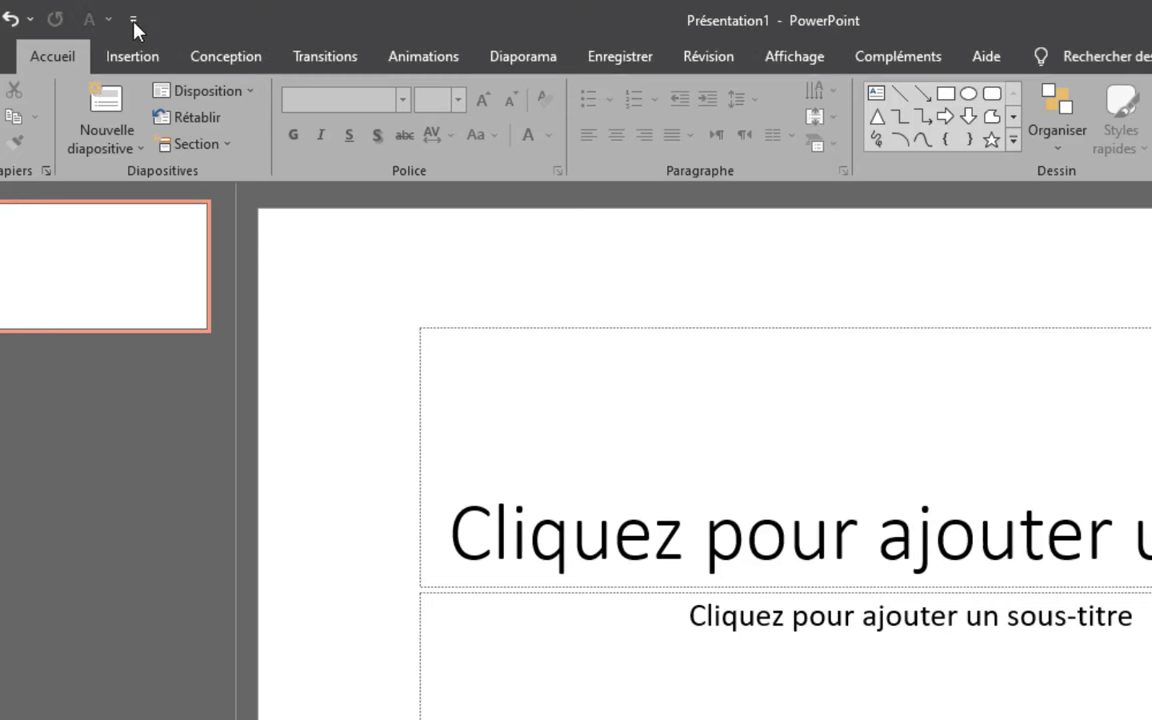
click(134, 20)
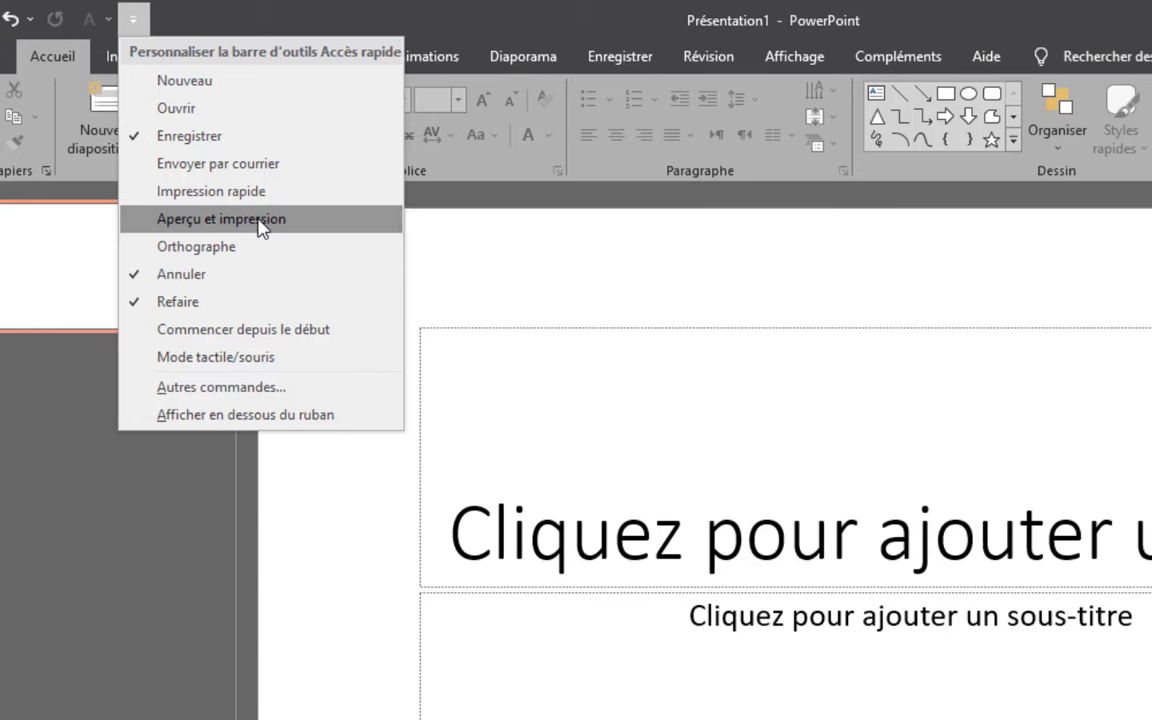
click(262, 226)
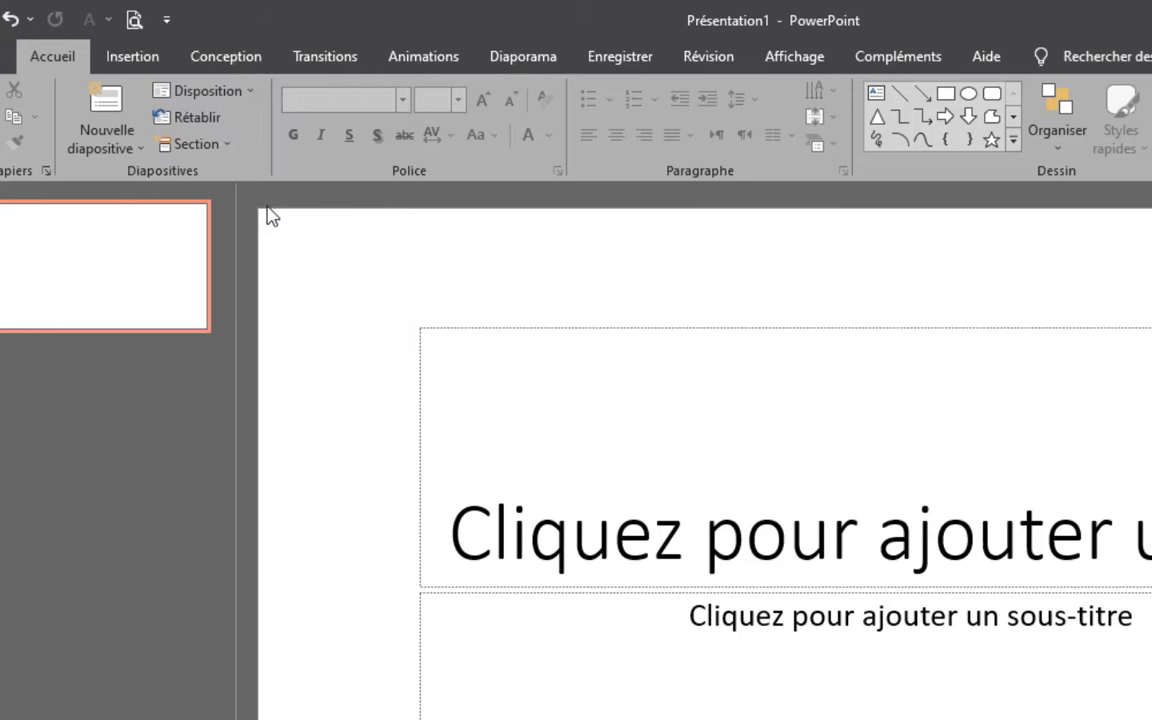
click(167, 22)
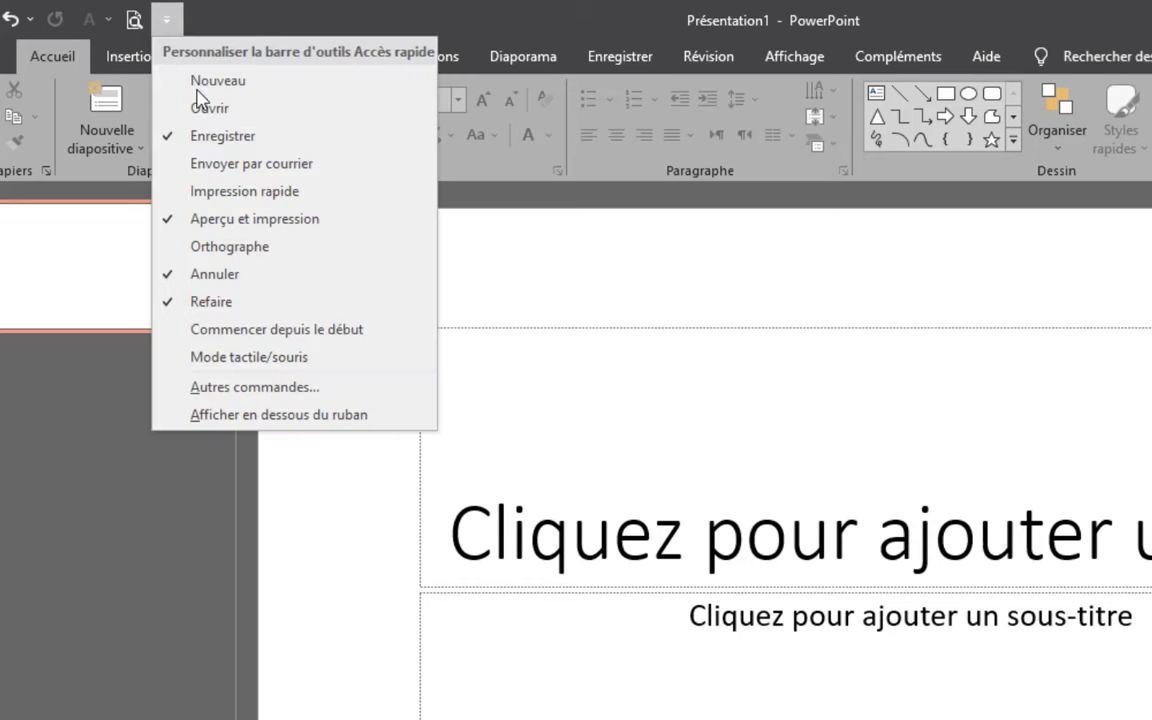
click(283, 230)
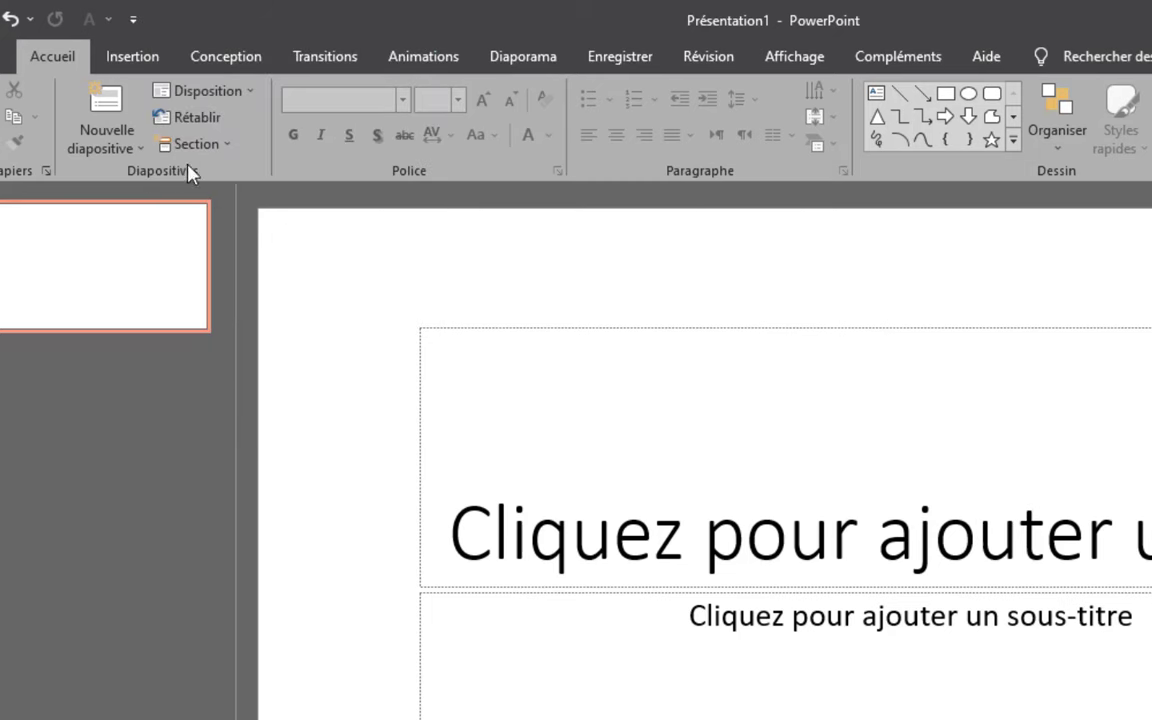
right_click(117, 103)
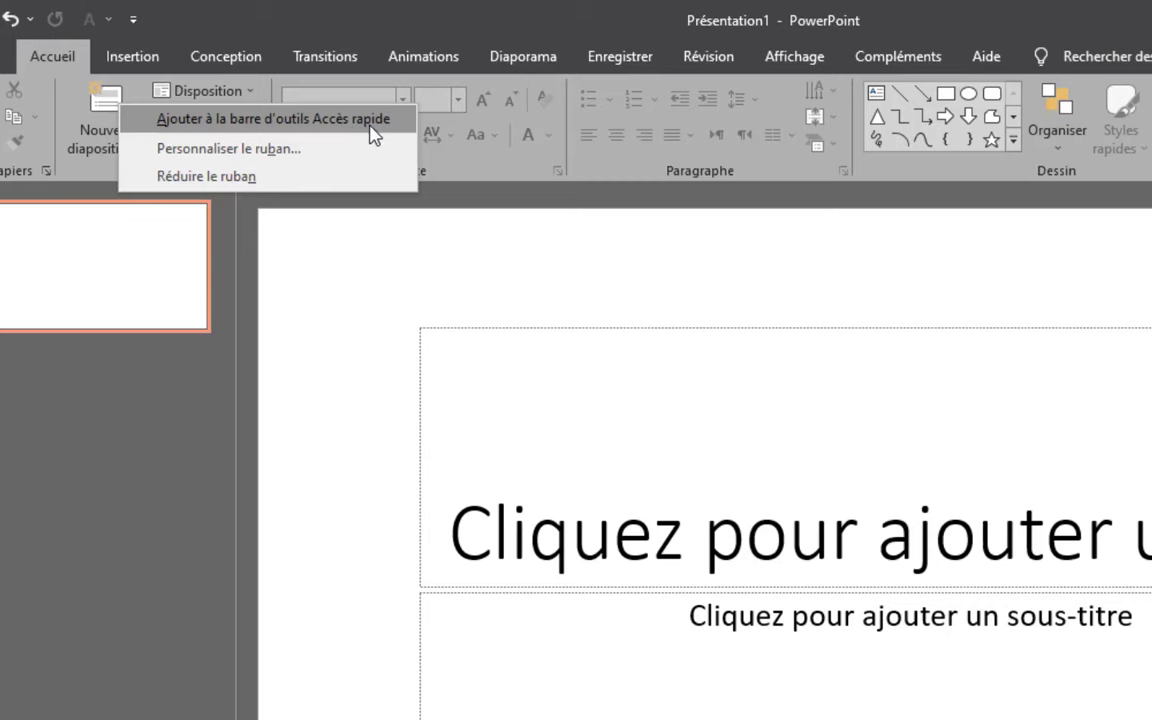
click(249, 119)
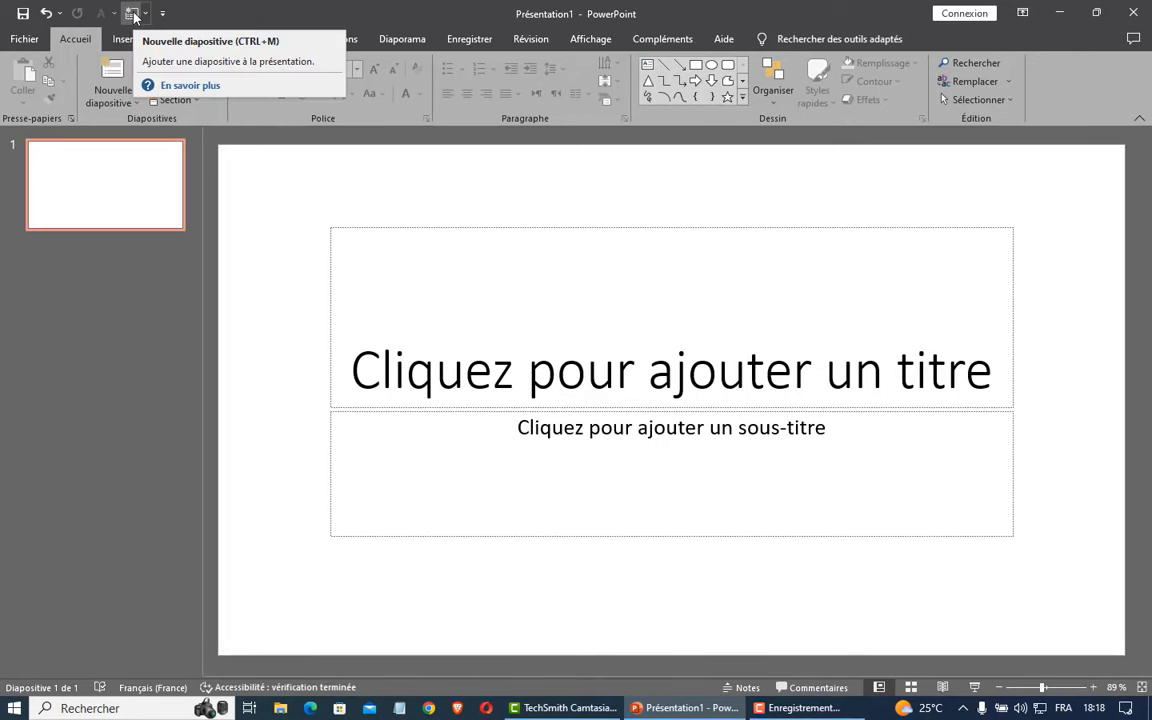
right_click(134, 14)
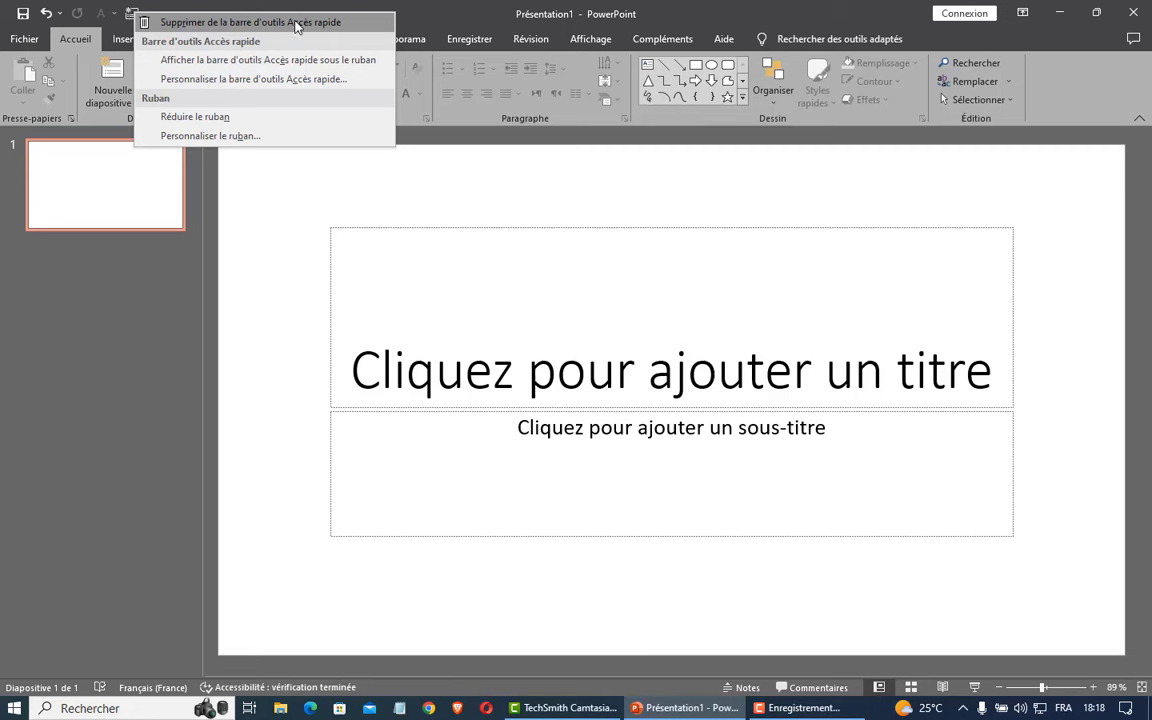
click(325, 24)
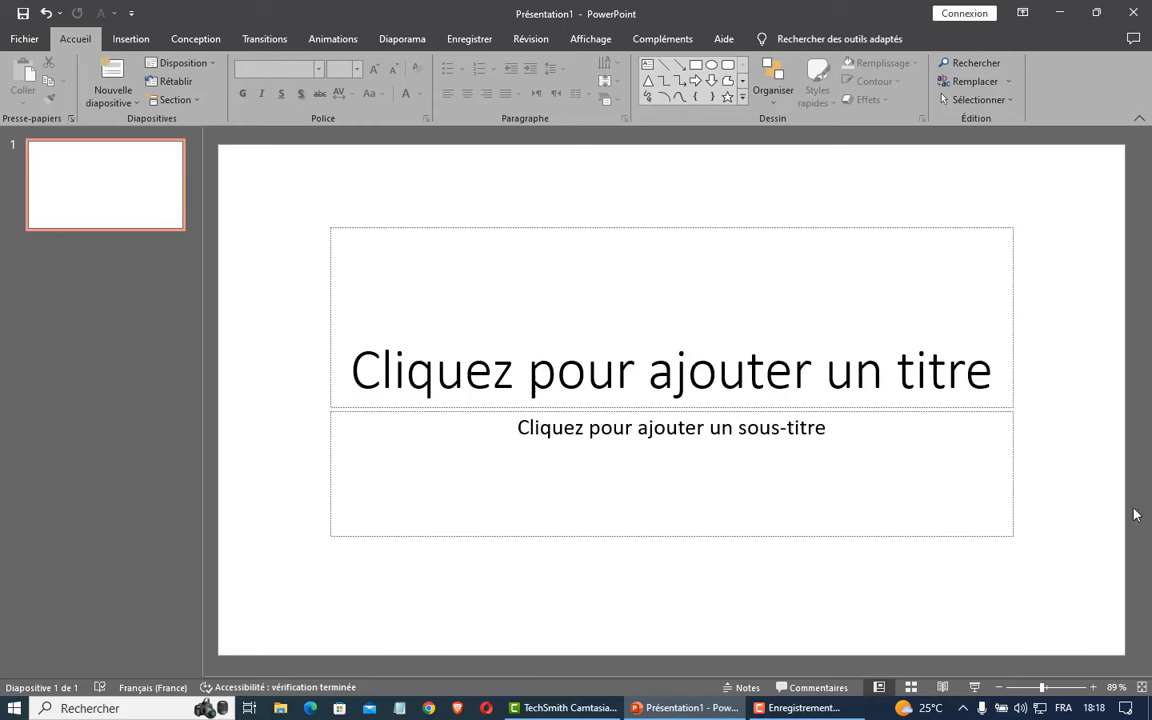
Step: Switch Sens d'affichage to De droite à gauche, then back to De gauche à droite
click(101, 176)
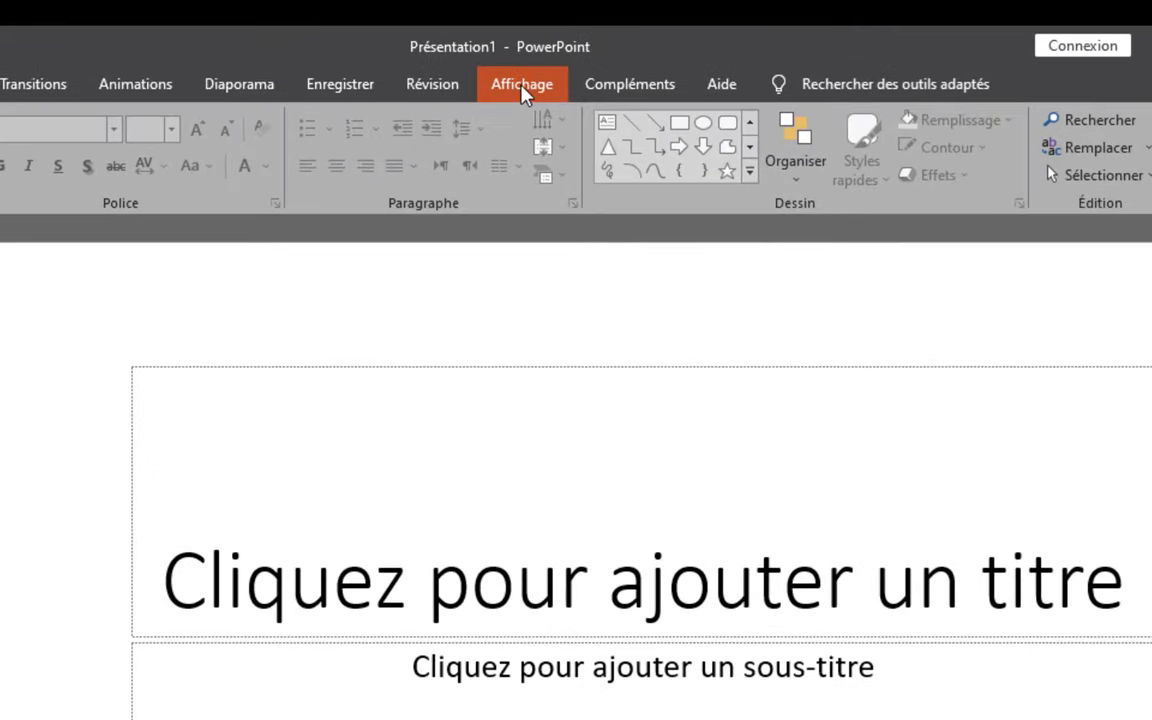
click(521, 86)
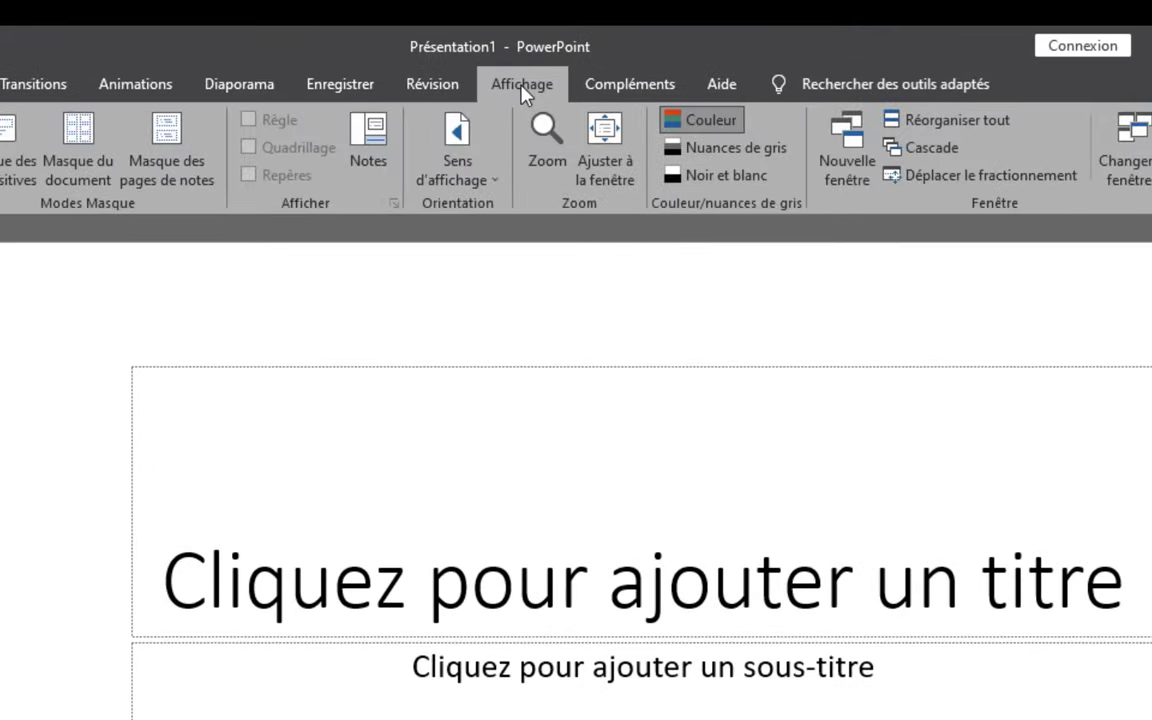
click(460, 136)
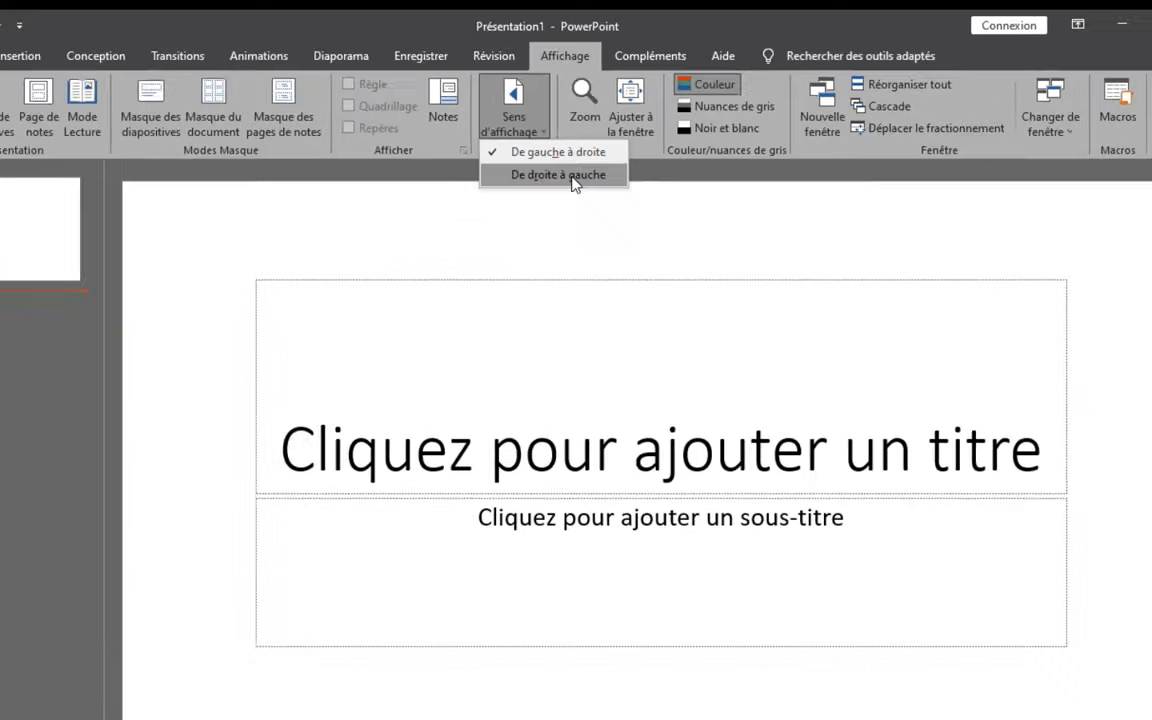
click(553, 235)
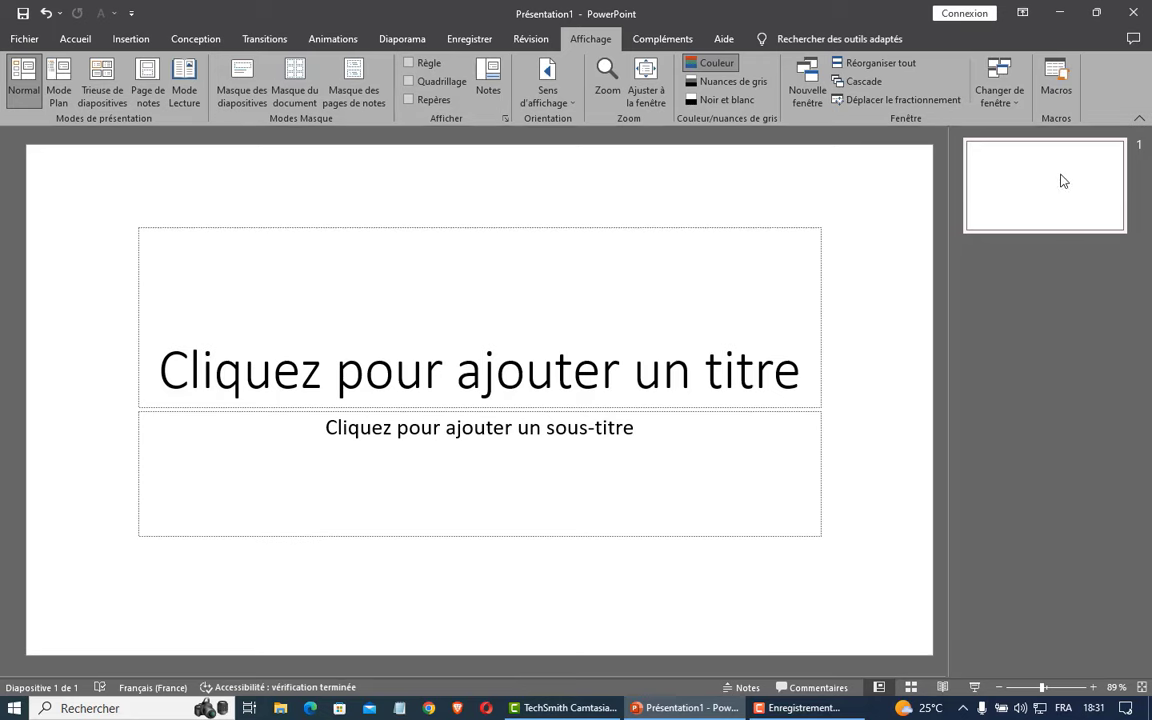
click(547, 82)
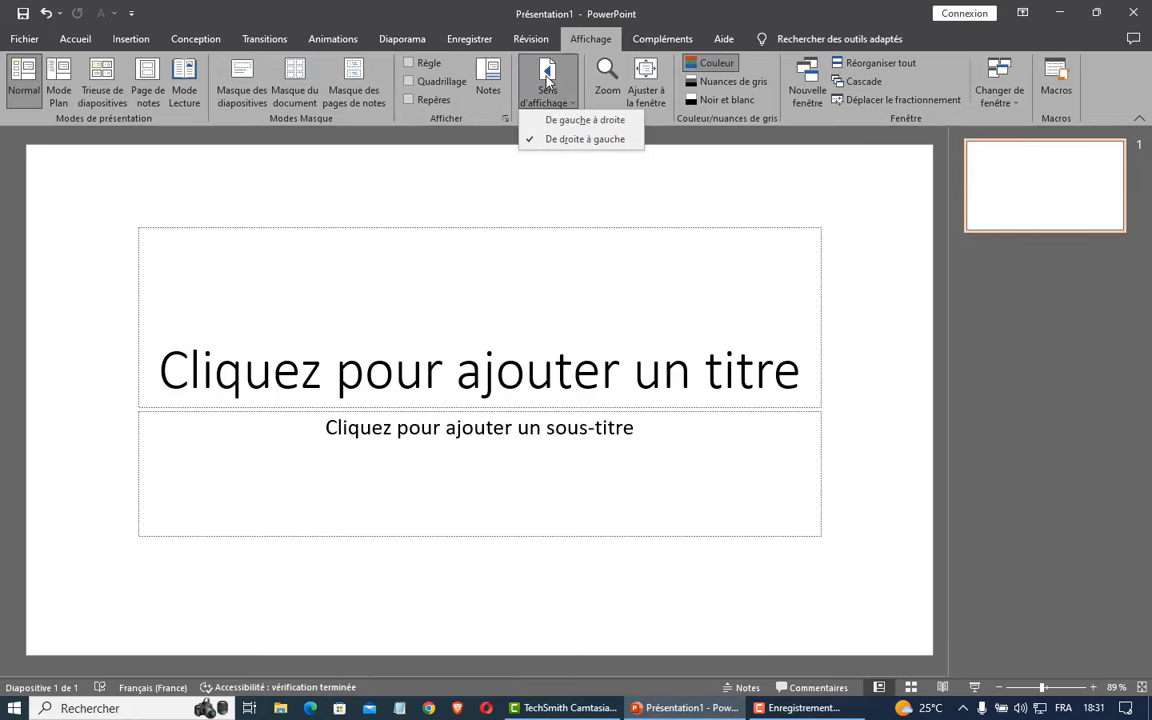
click(585, 120)
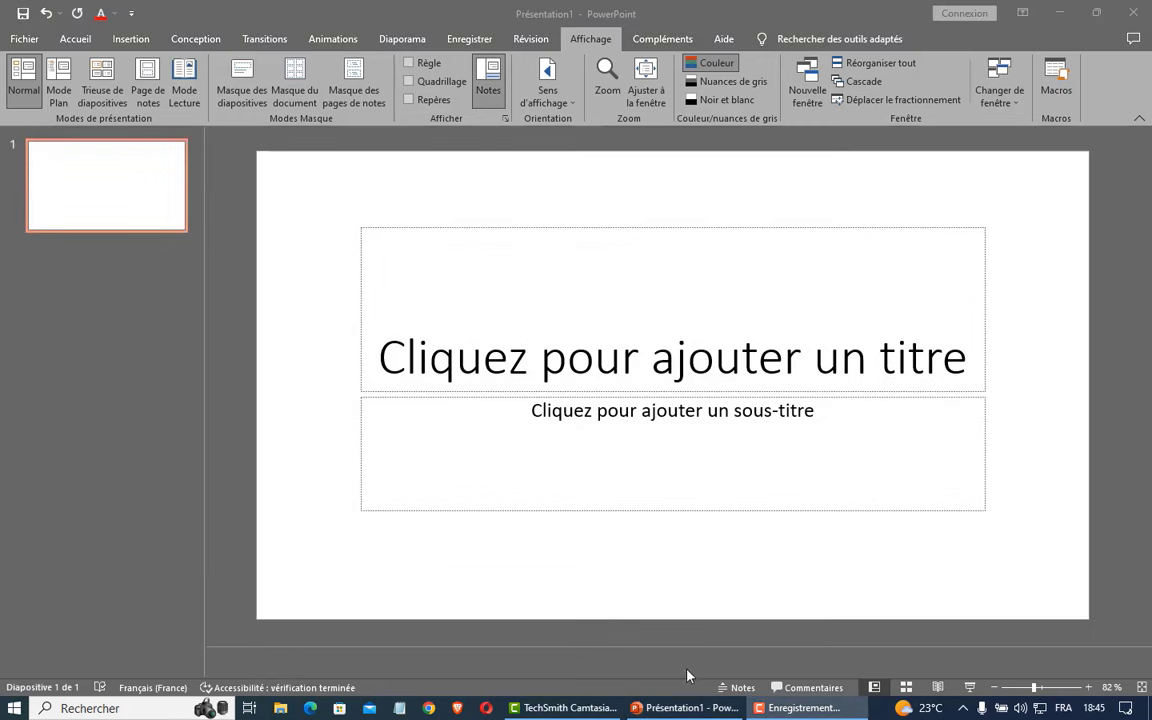
Step: Type 'ghghg' in the speaker notes, then toggle the notes pane off, on and off
click(306, 663)
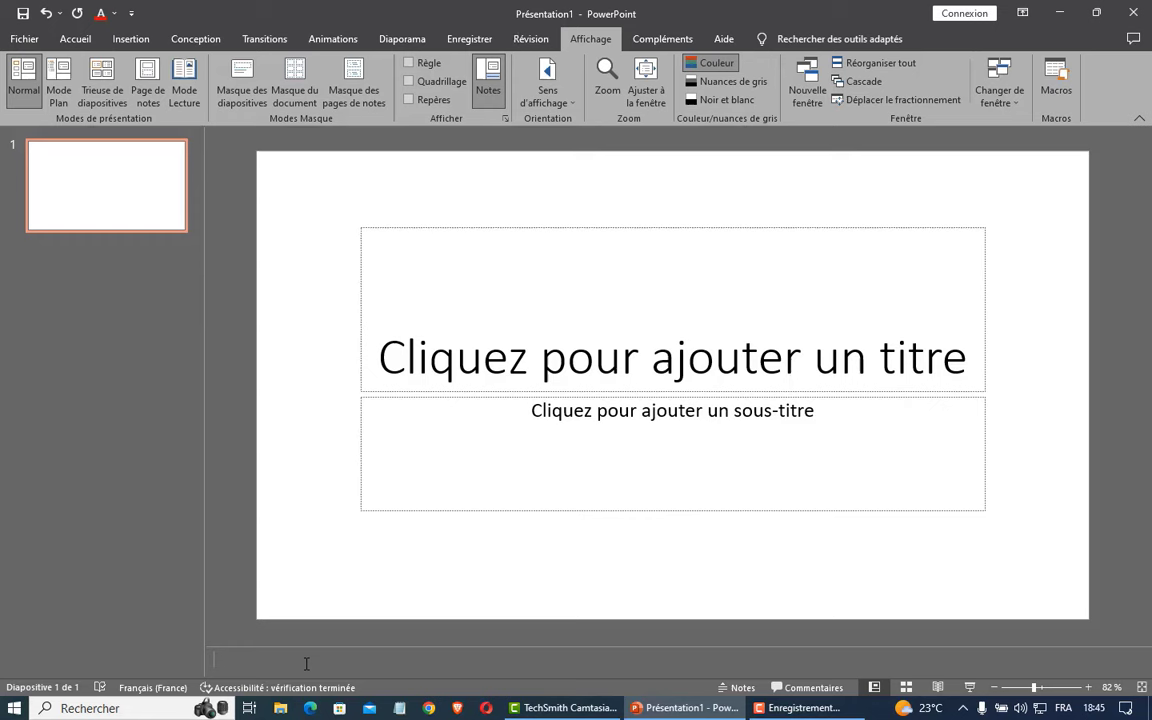
text(ghghg)
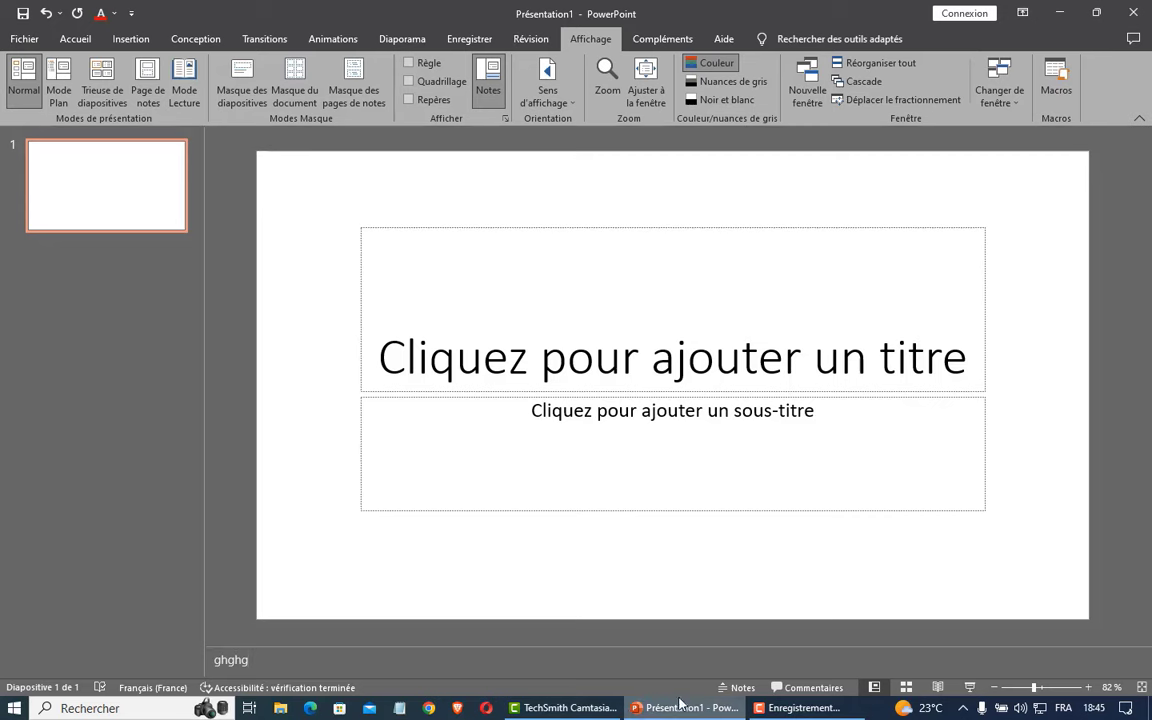
click(740, 688)
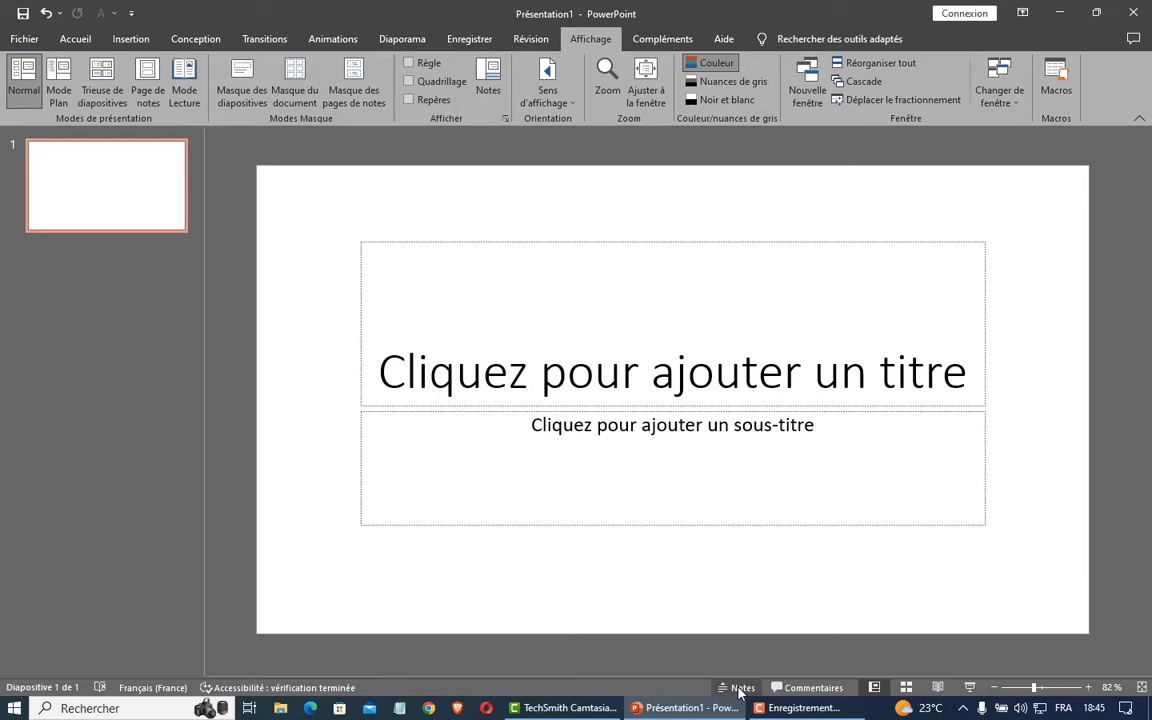
click(740, 688)
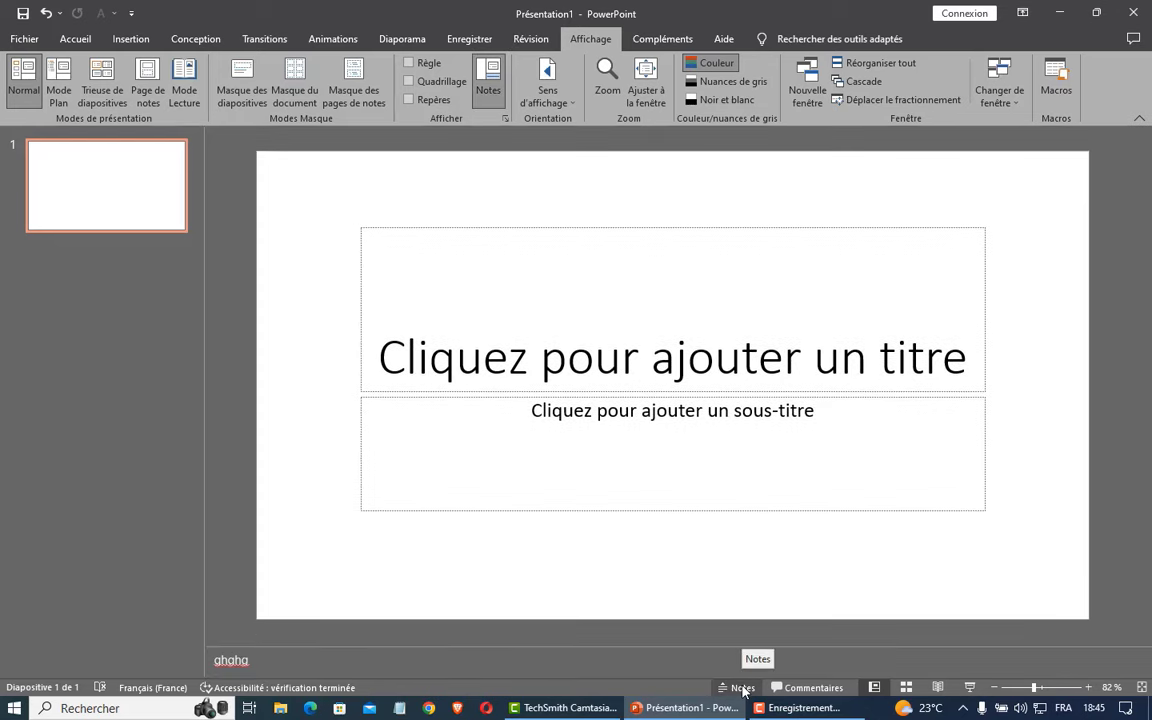
click(741, 688)
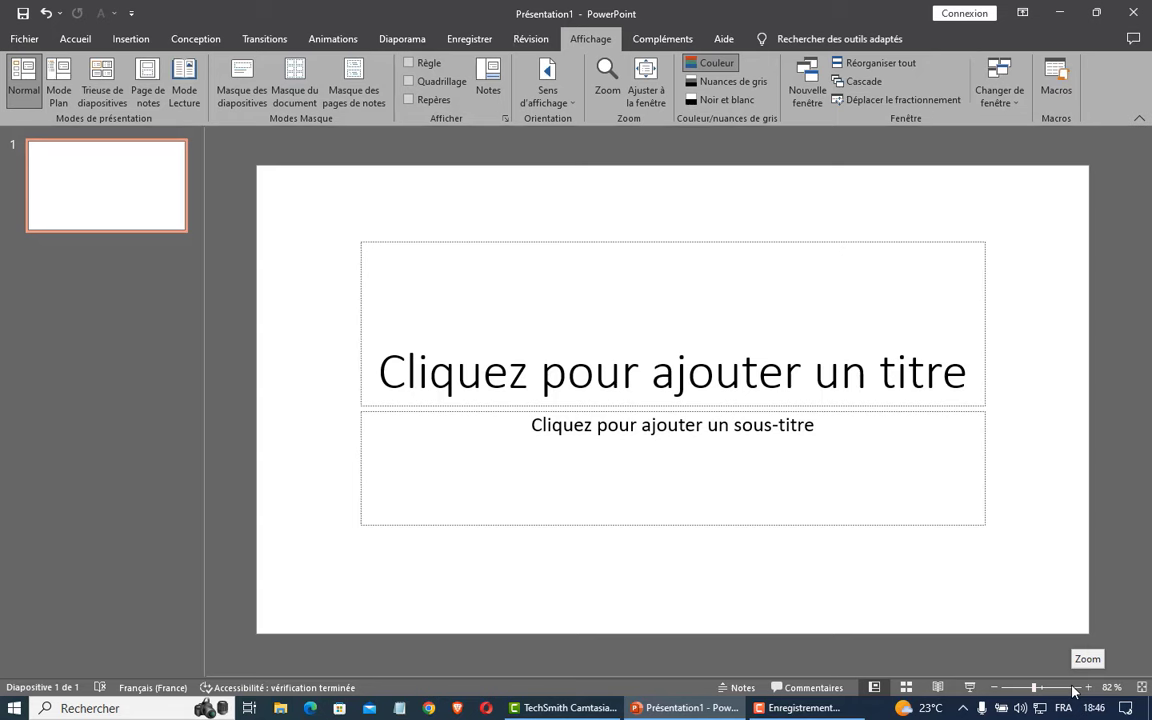
Step: Adjust the zoom around 90%, then fit the slide to the window at 89%
click(994, 687)
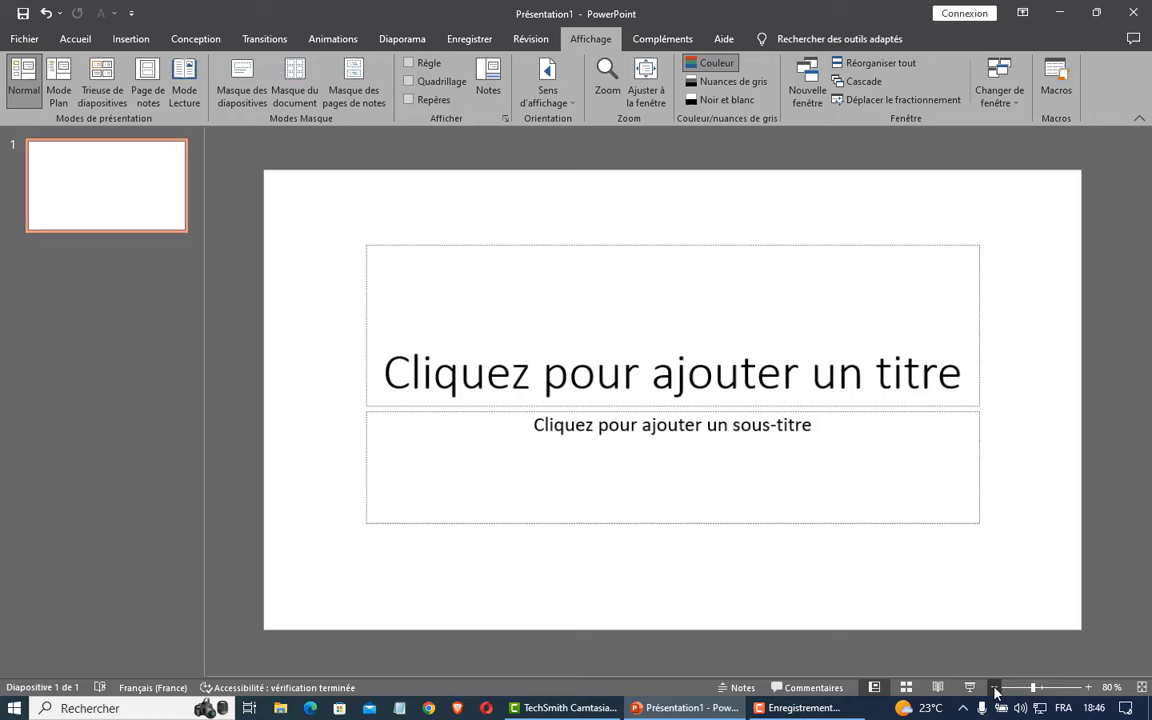
click(1089, 687)
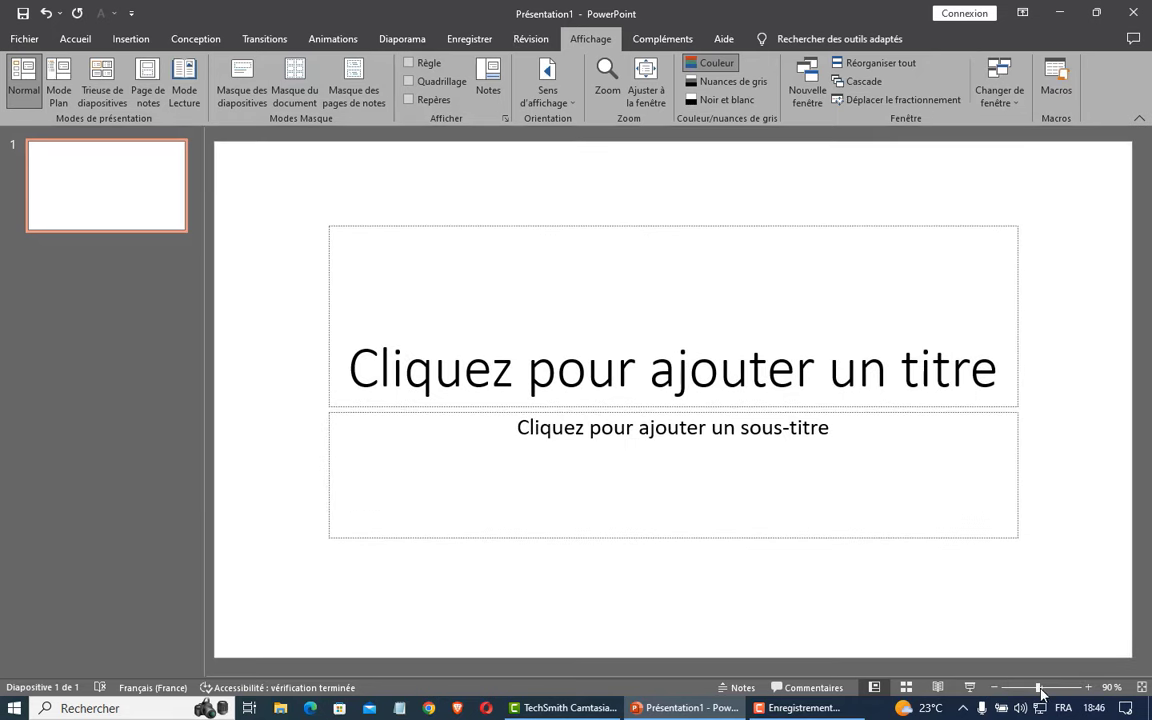
drag(1038, 687, 1032, 687)
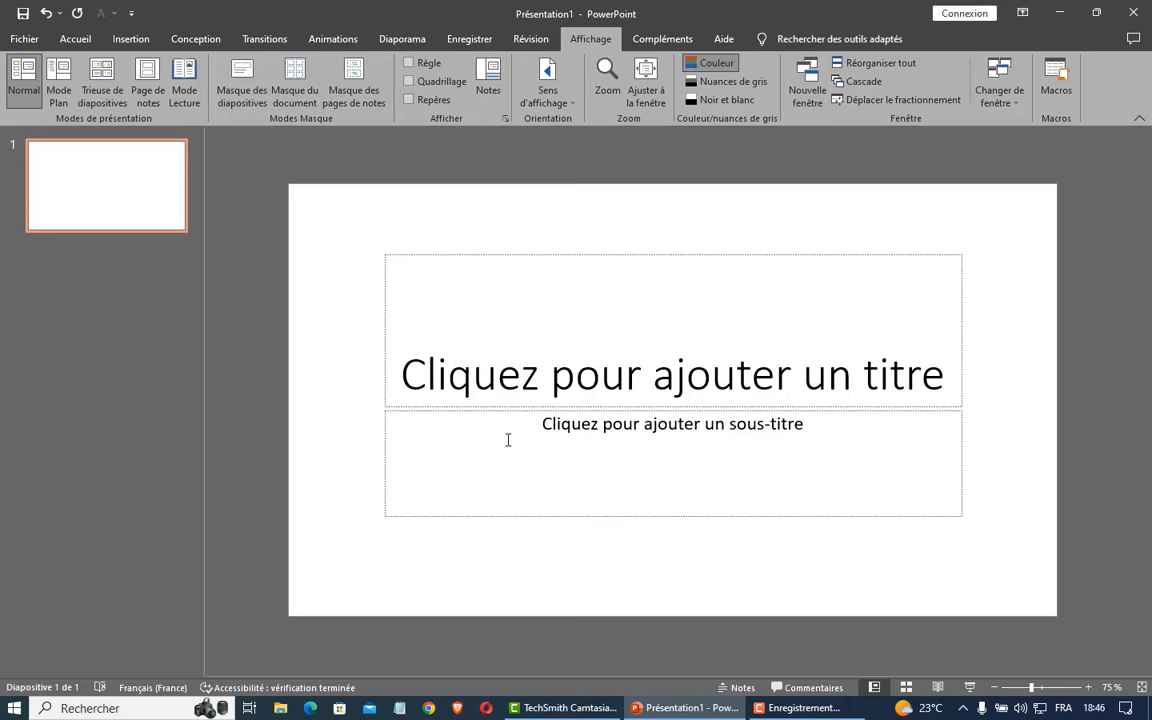
click(1143, 689)
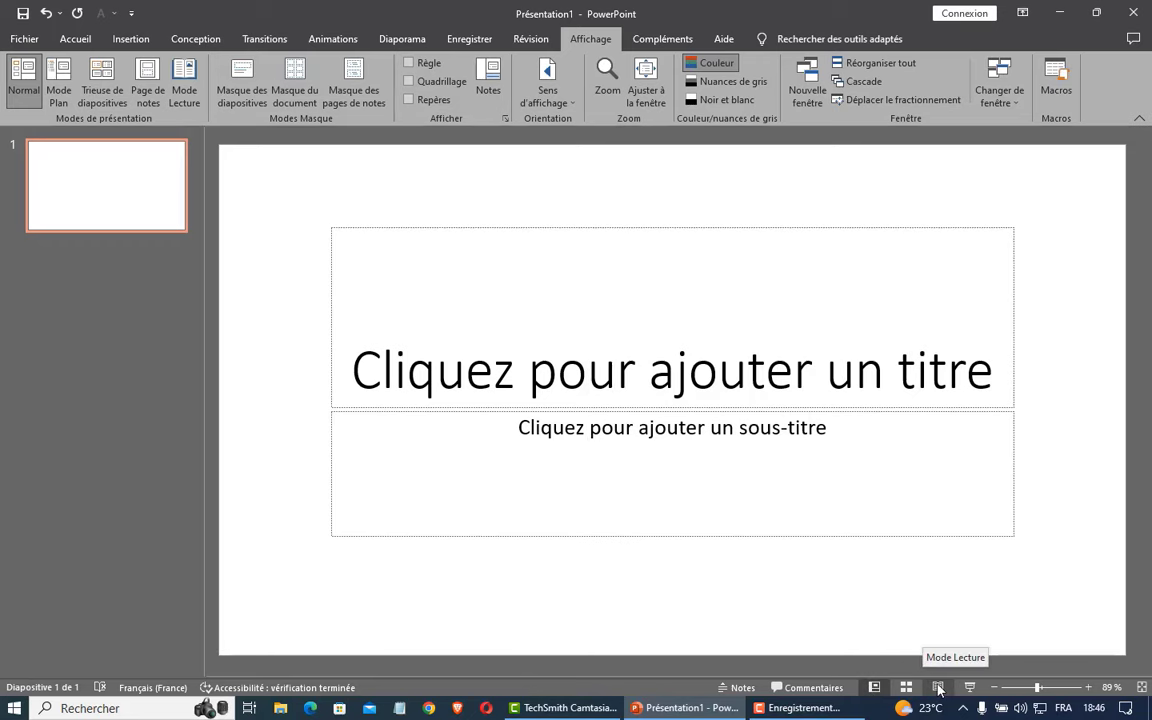
click(907, 687)
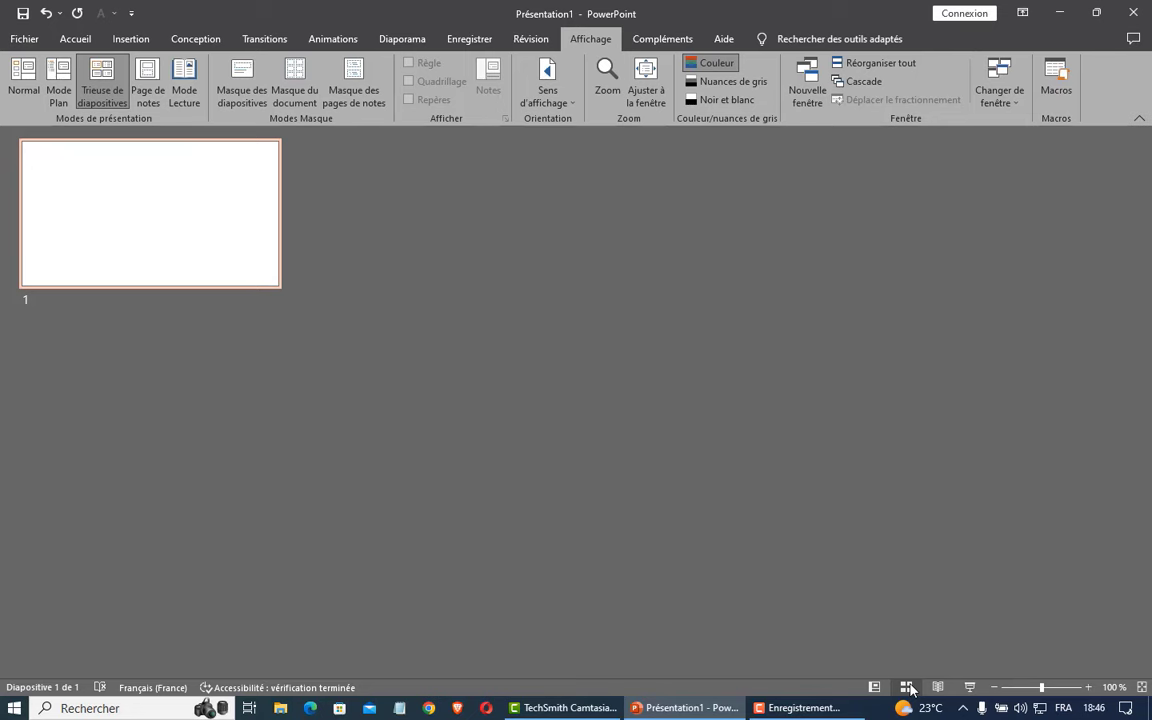
click(938, 687)
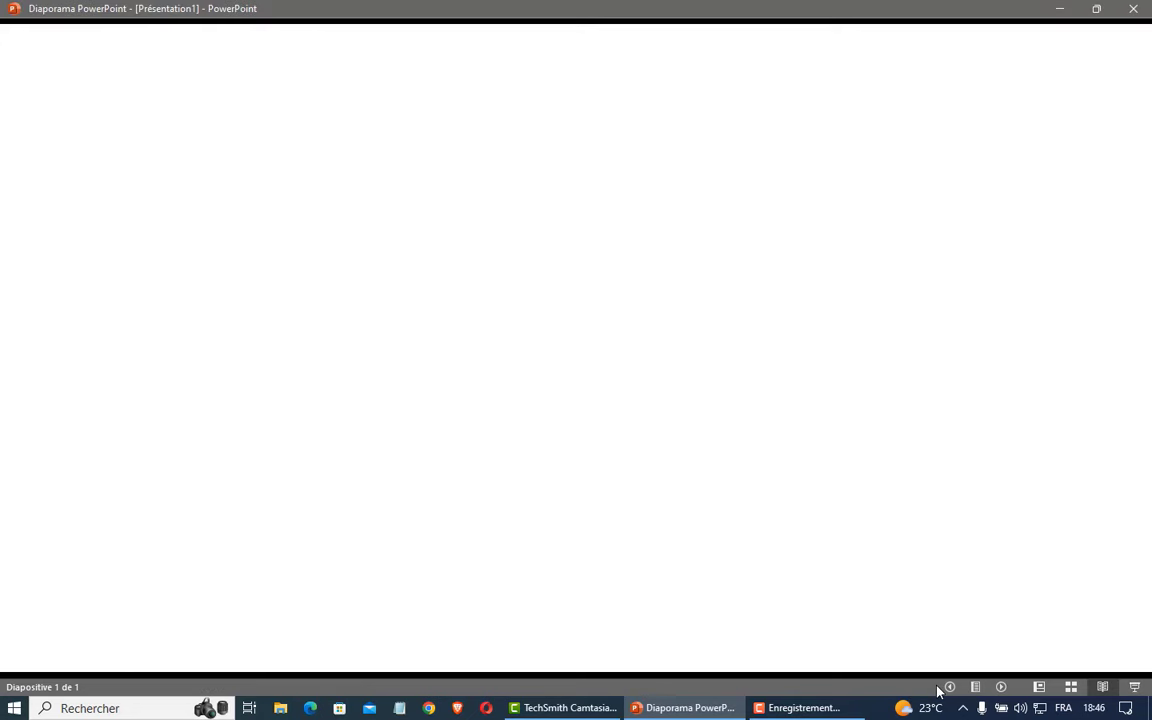
click(1039, 687)
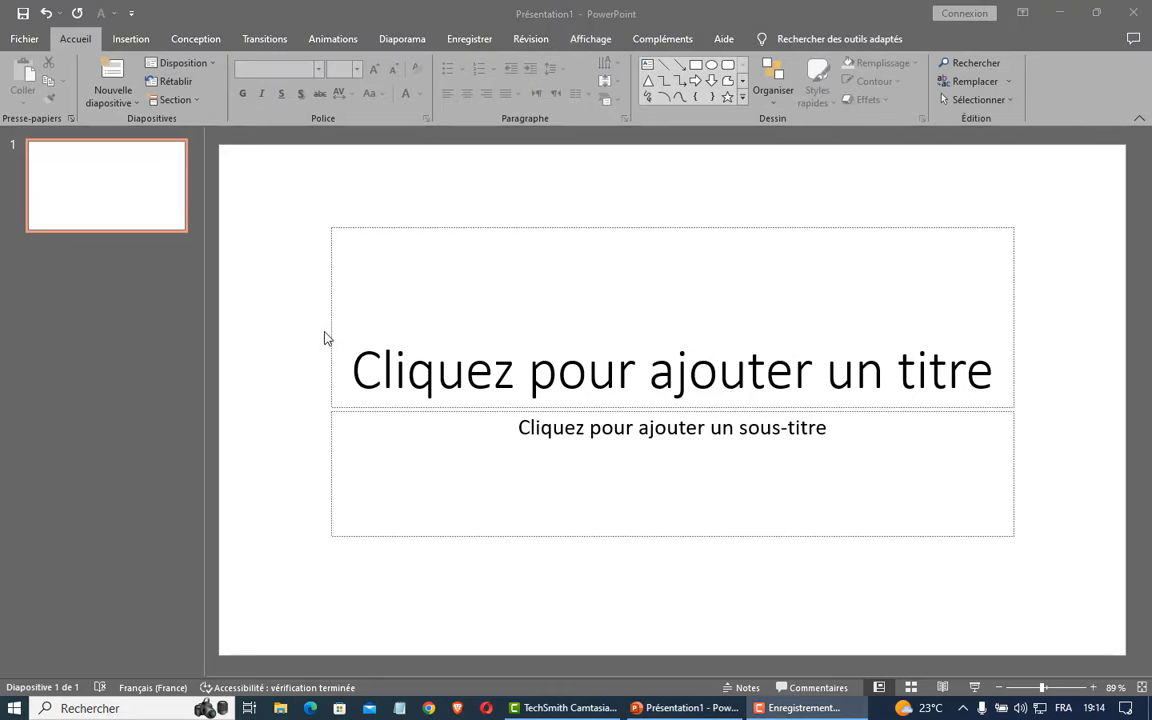
Step: Change the Office theme from Gris foncé to En couleur in PowerPoint Options
click(24, 42)
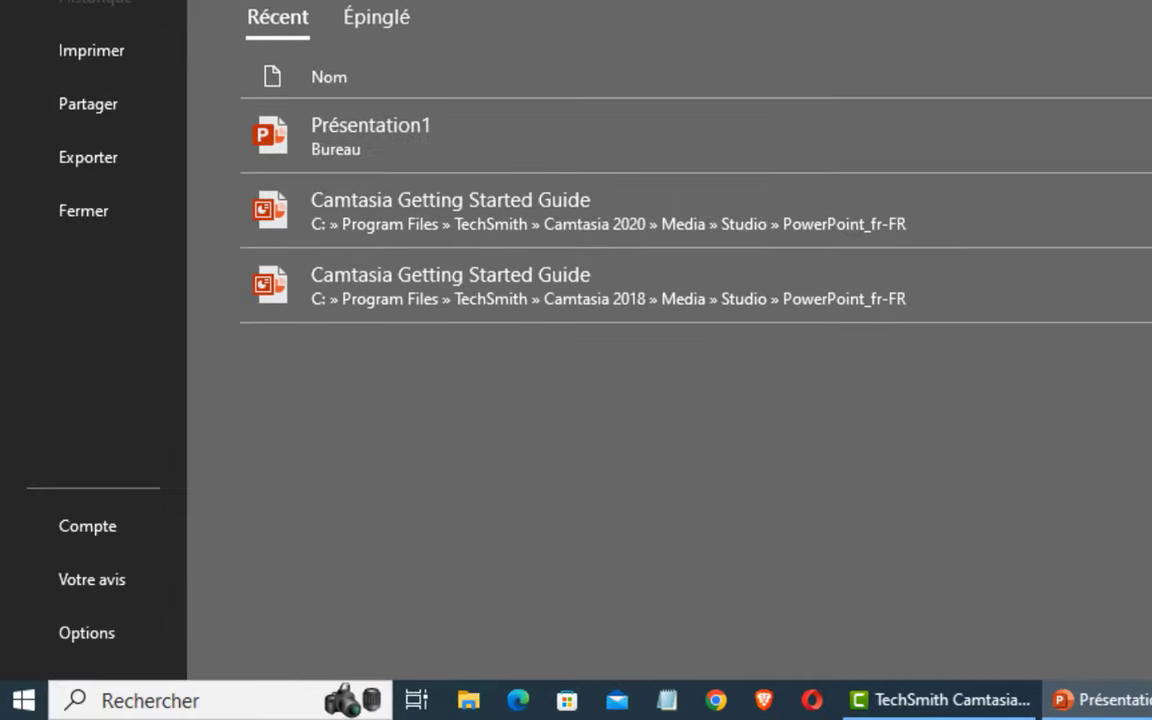
click(86, 640)
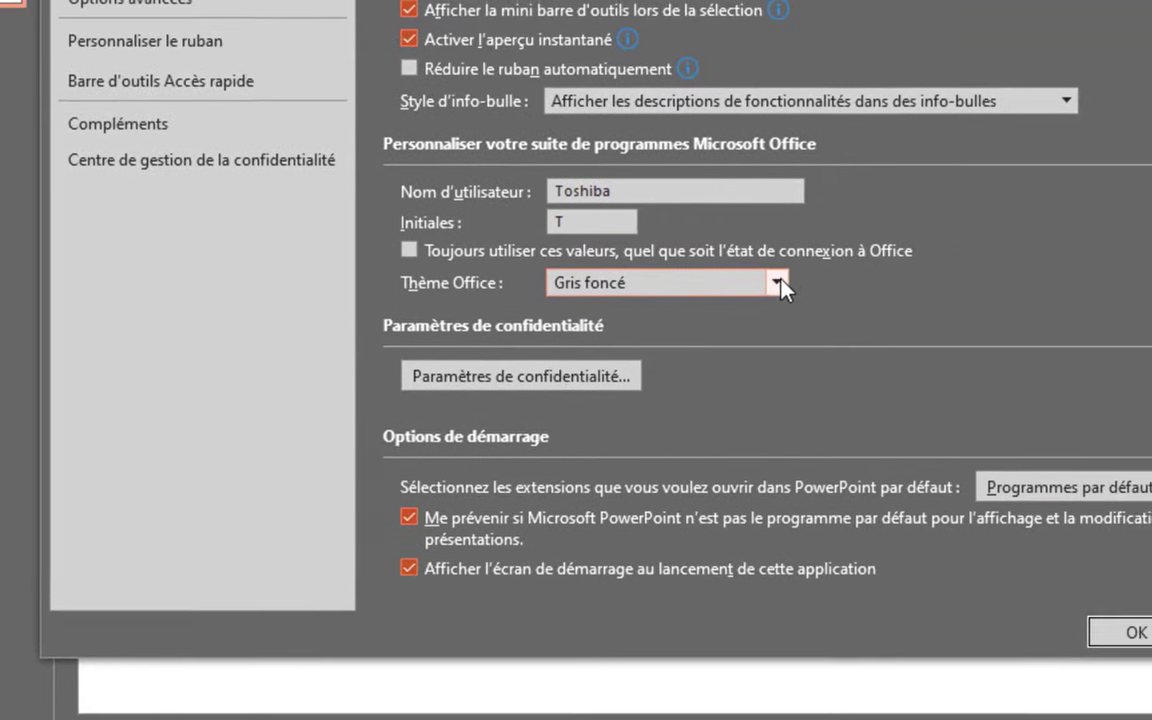
click(777, 284)
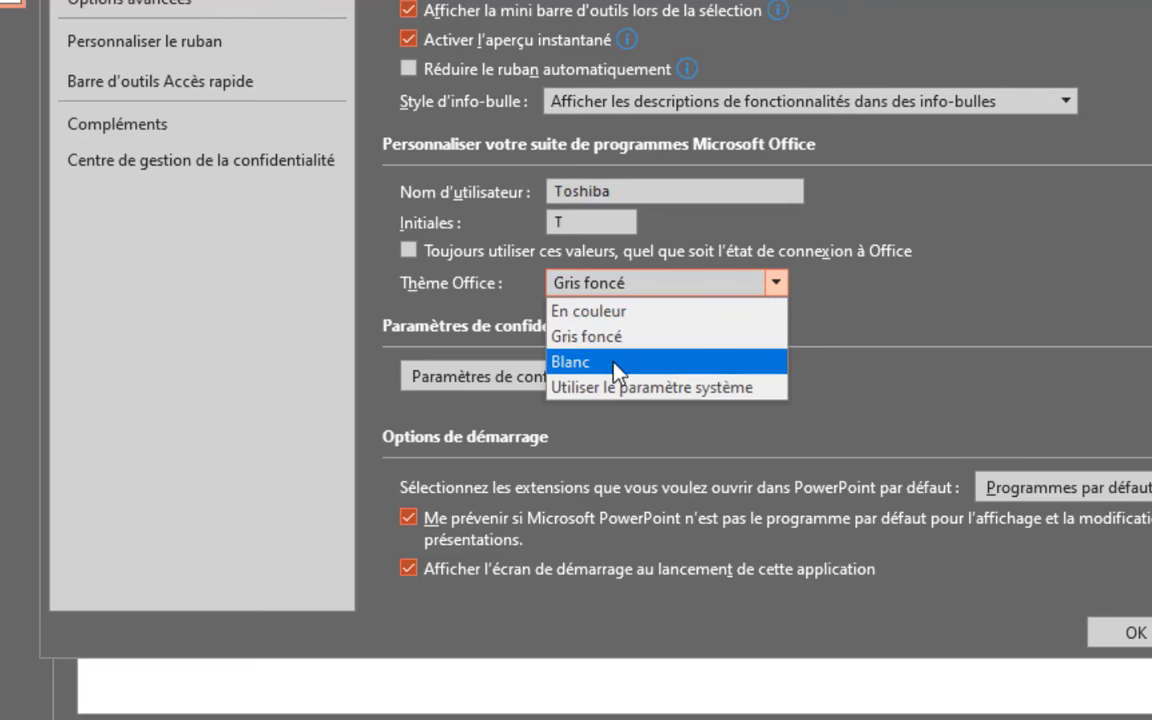
click(610, 311)
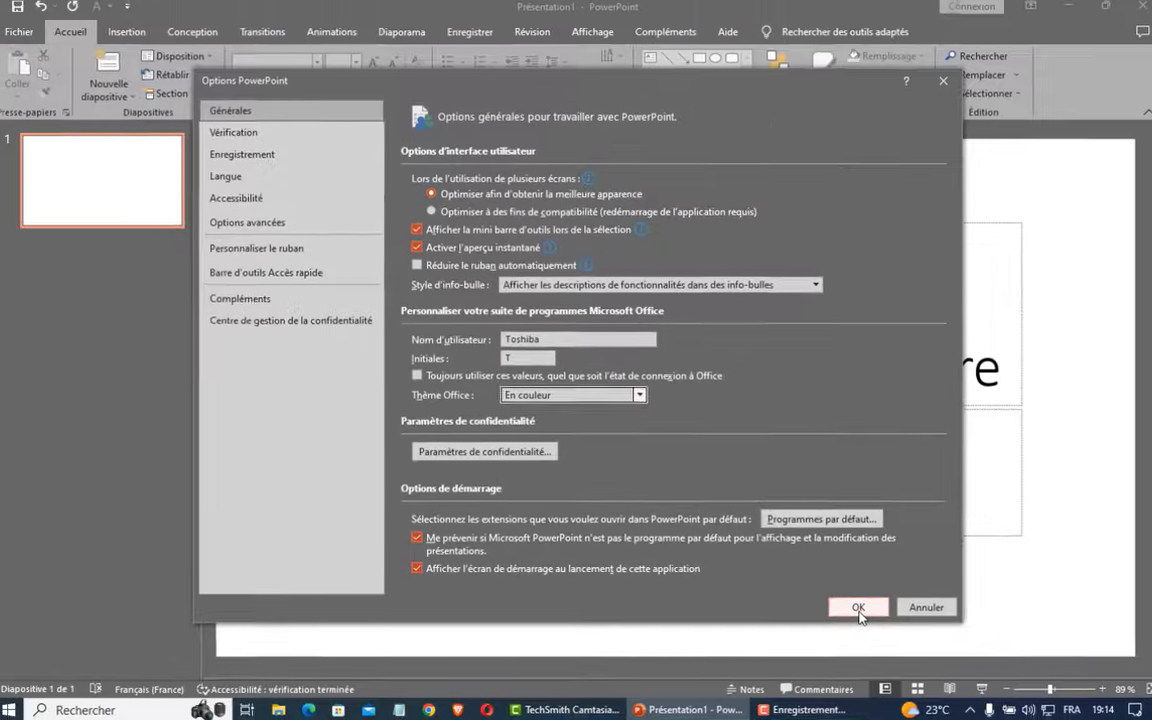
click(1135, 632)
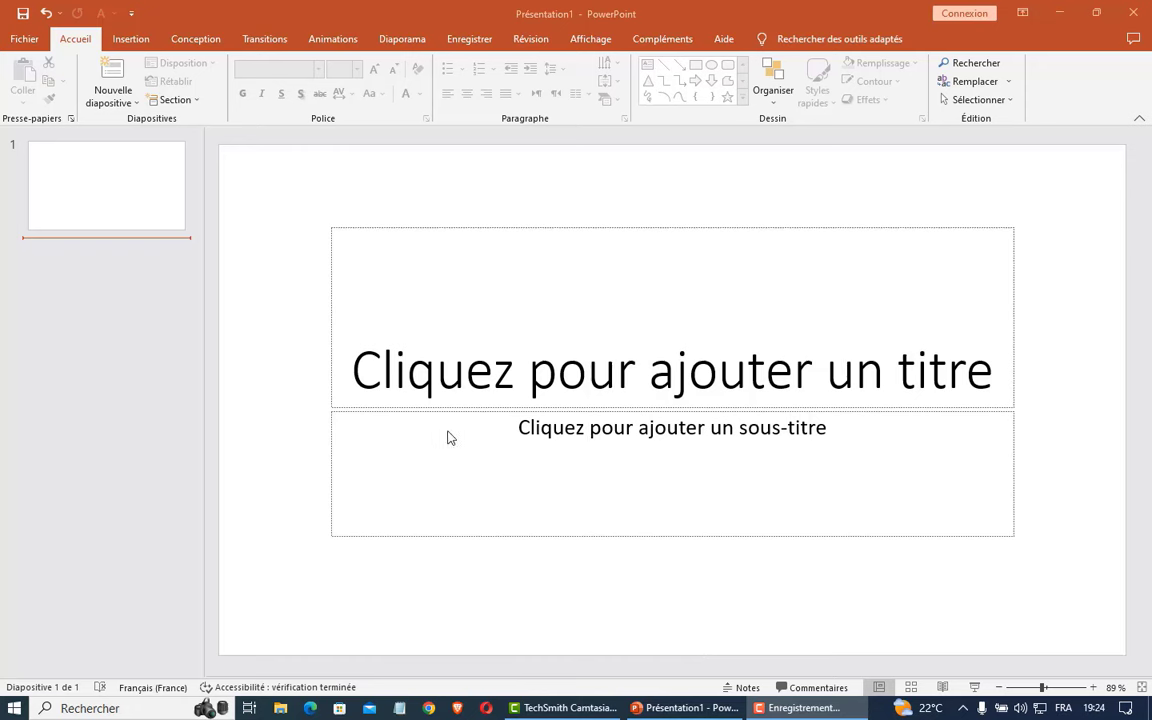
Step: Add three Title and Content slides after the title slide, then select slides 2 to 4
click(112, 80)
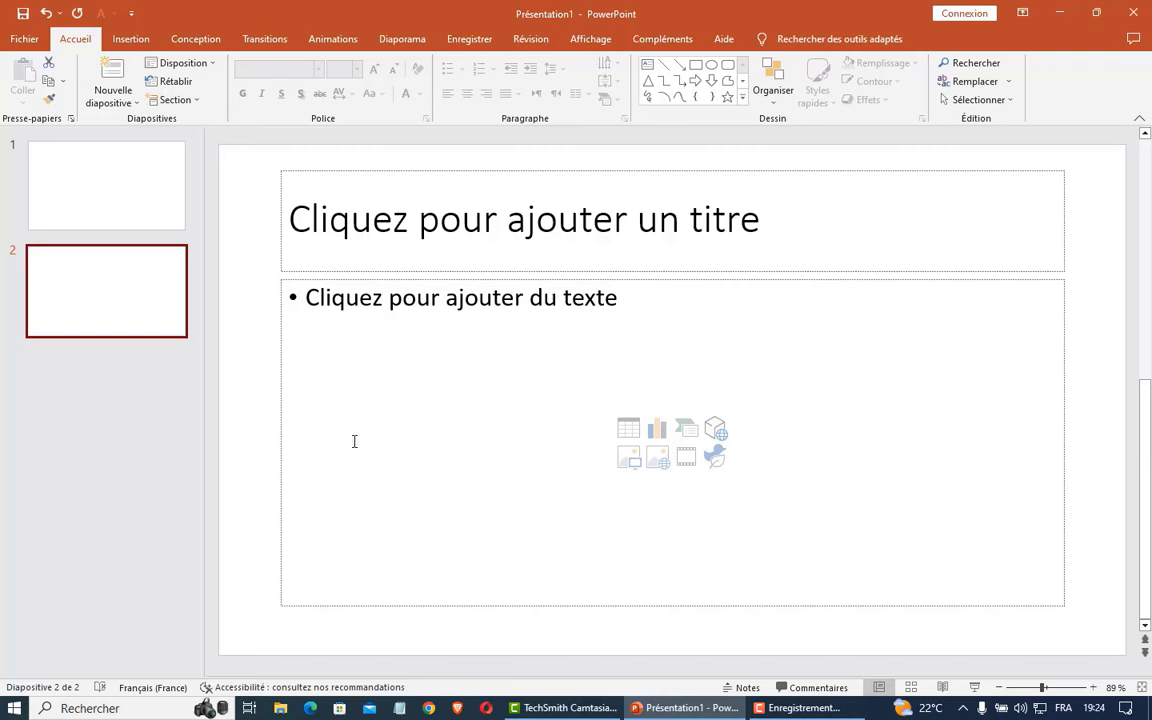
click(115, 88)
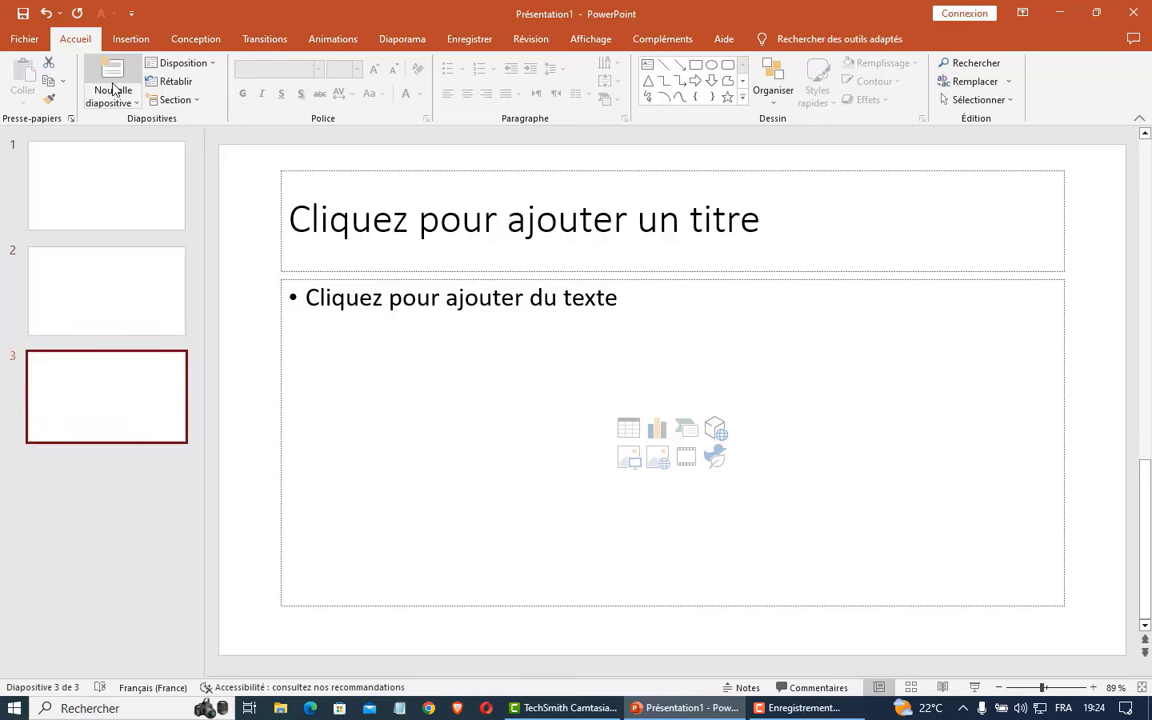
click(115, 88)
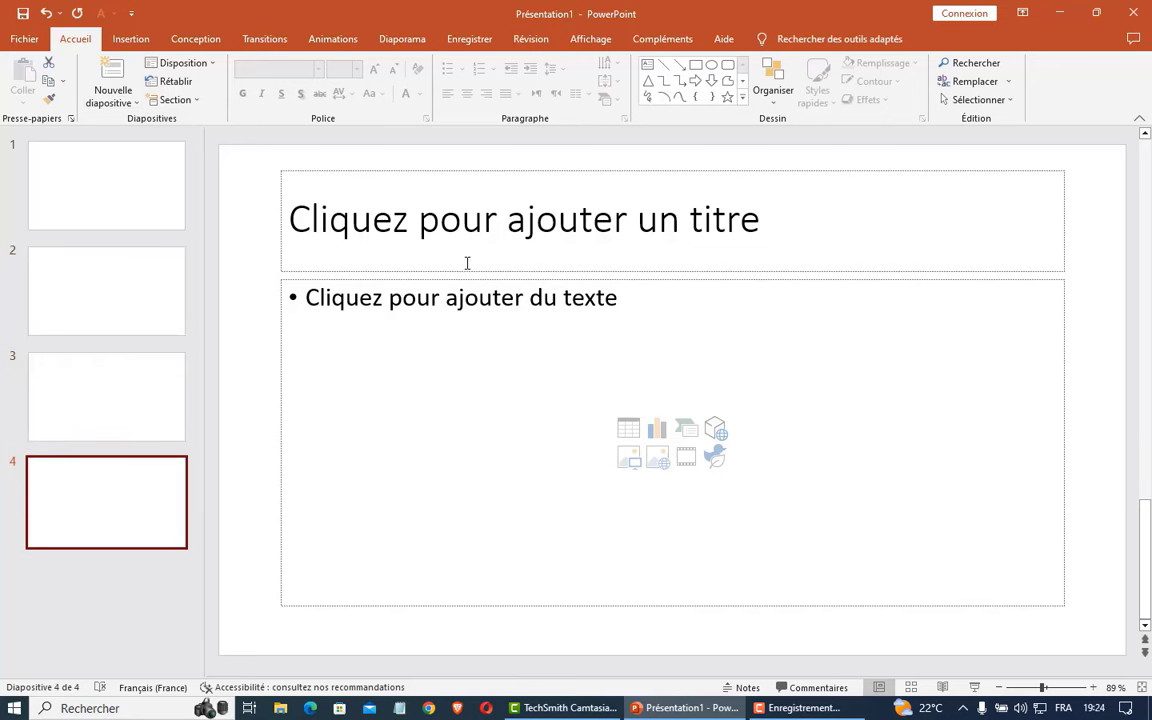
click(426, 340)
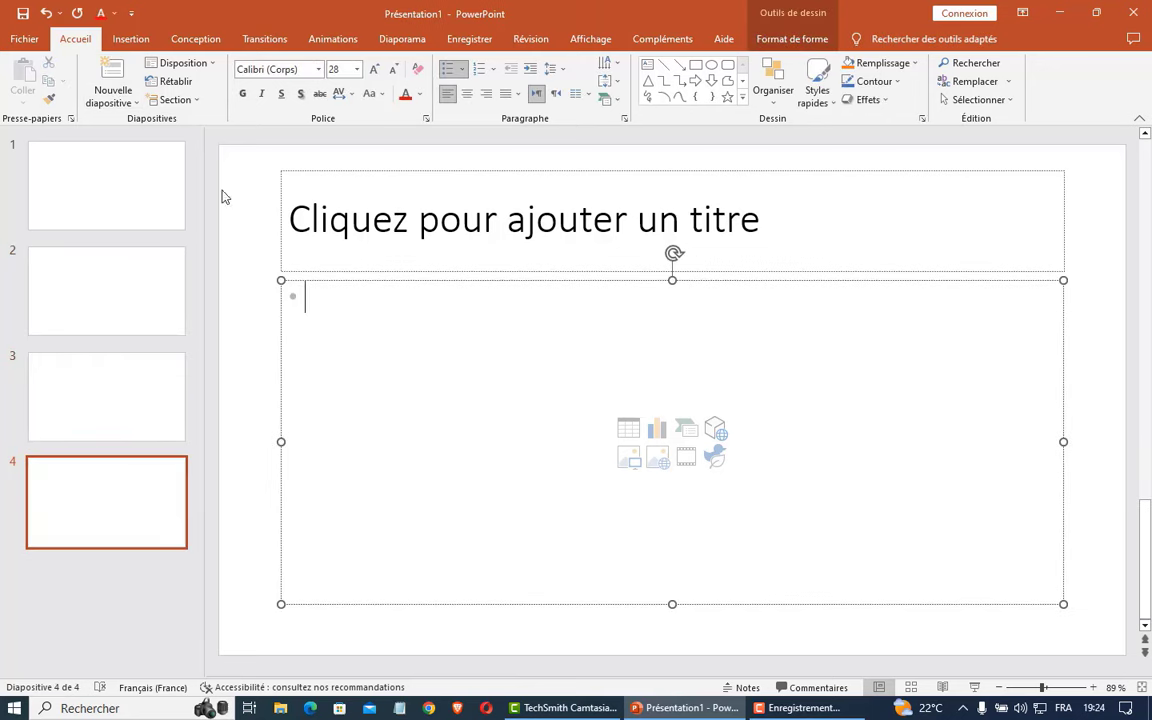
click(141, 192)
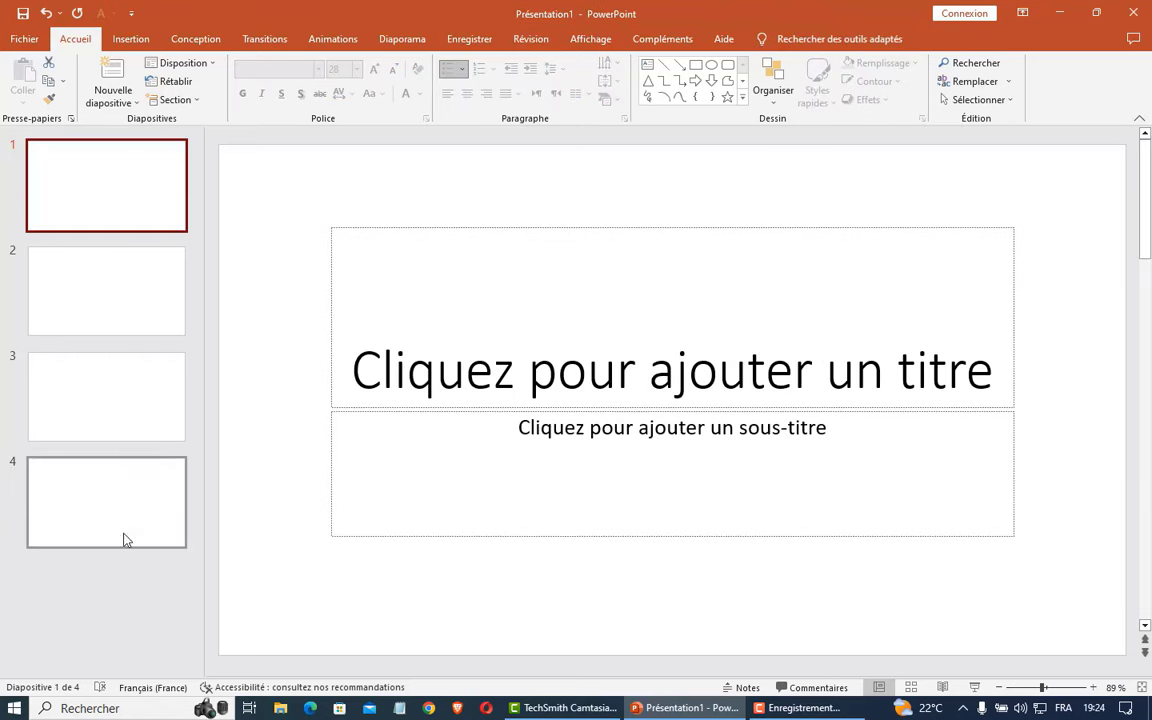
click(118, 500)
Step: Delete slides 2–4 and add three Vide (blank) layout slides after the title slide
key(Delete)
key(Delete)
key(Delete)
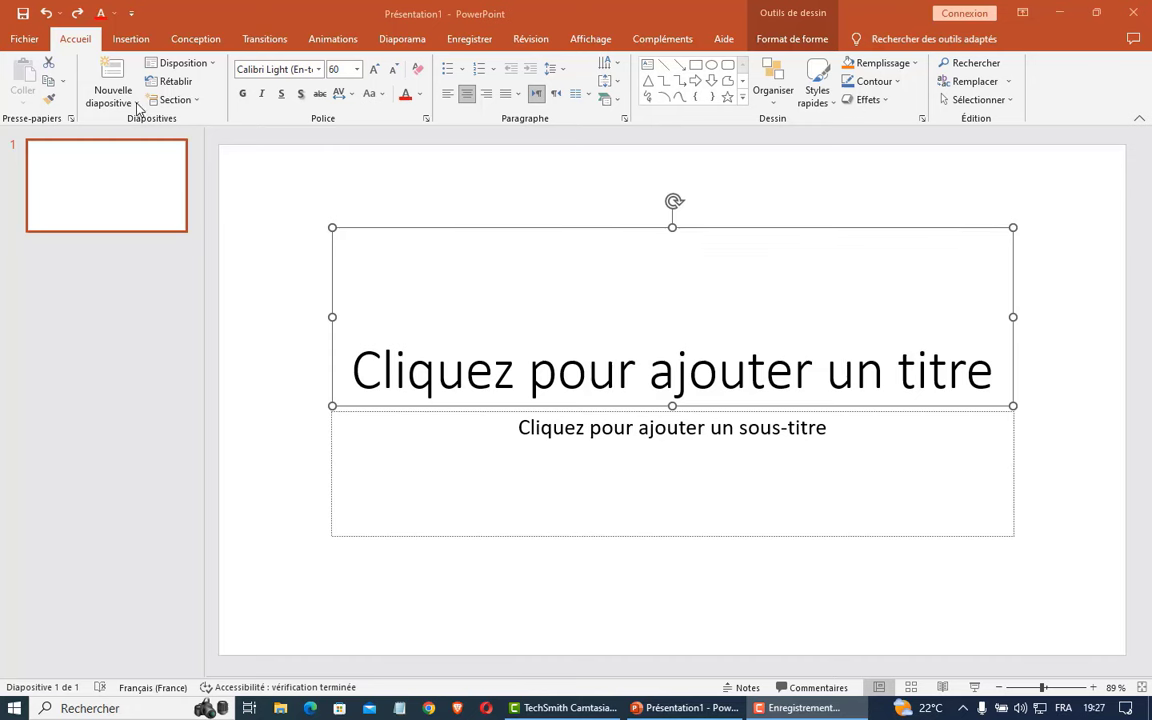
click(138, 104)
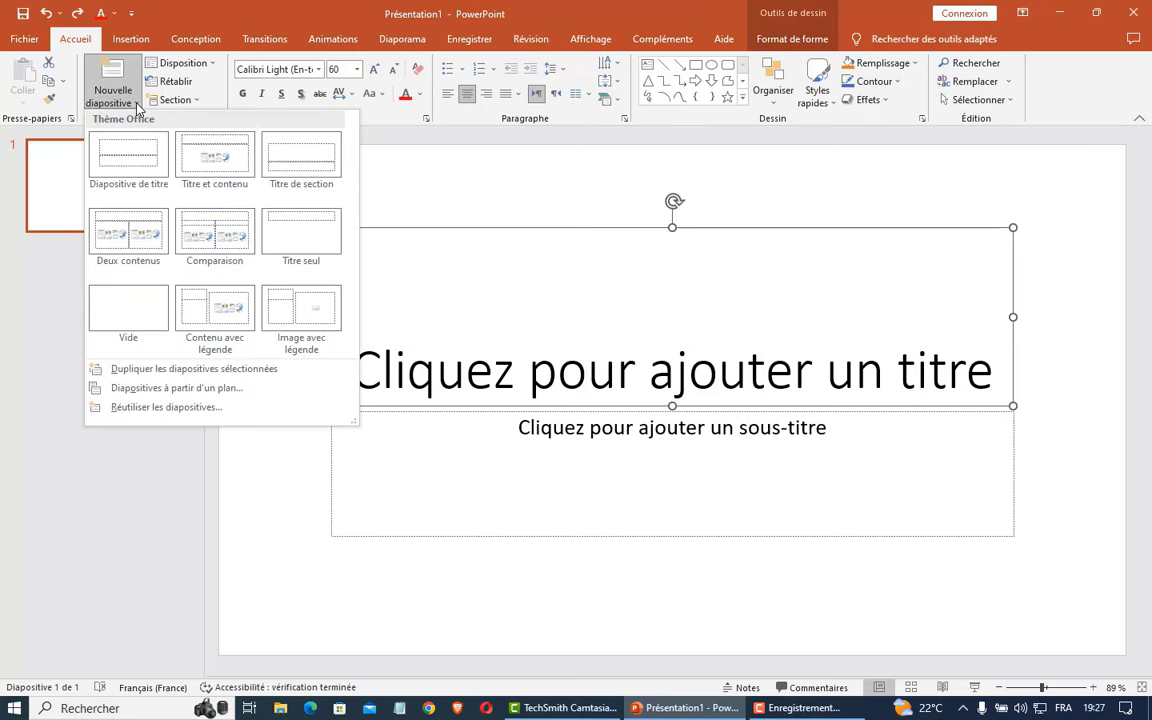
click(127, 312)
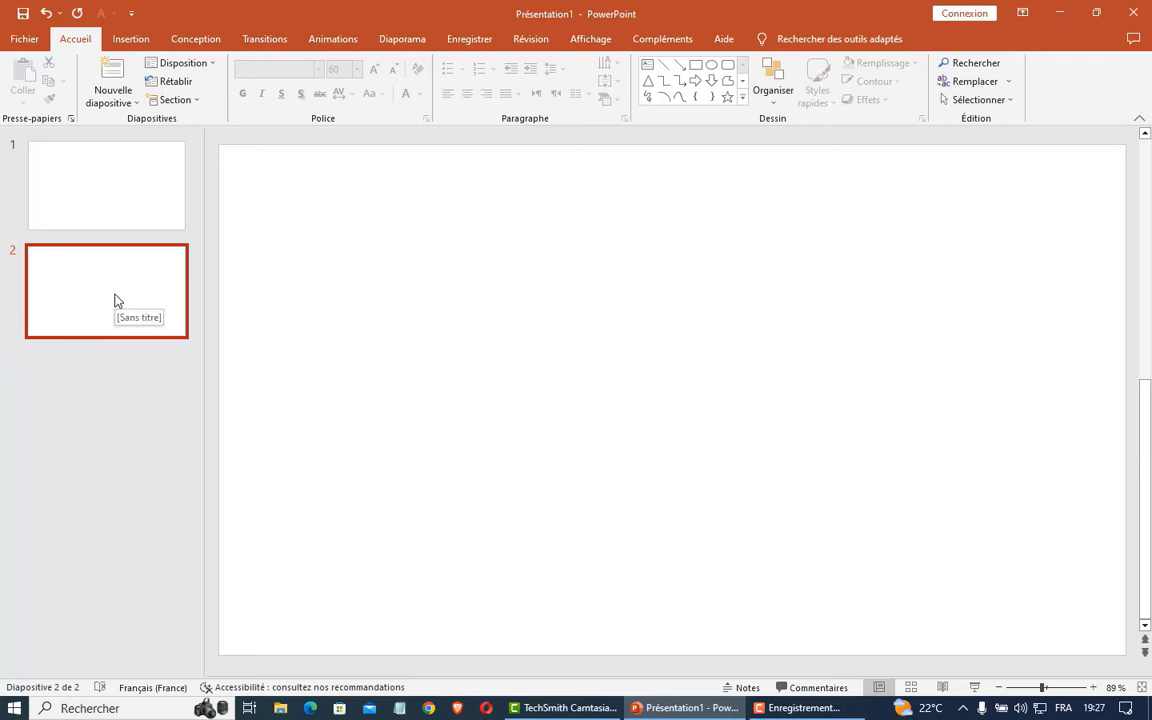
click(112, 290)
click(118, 85)
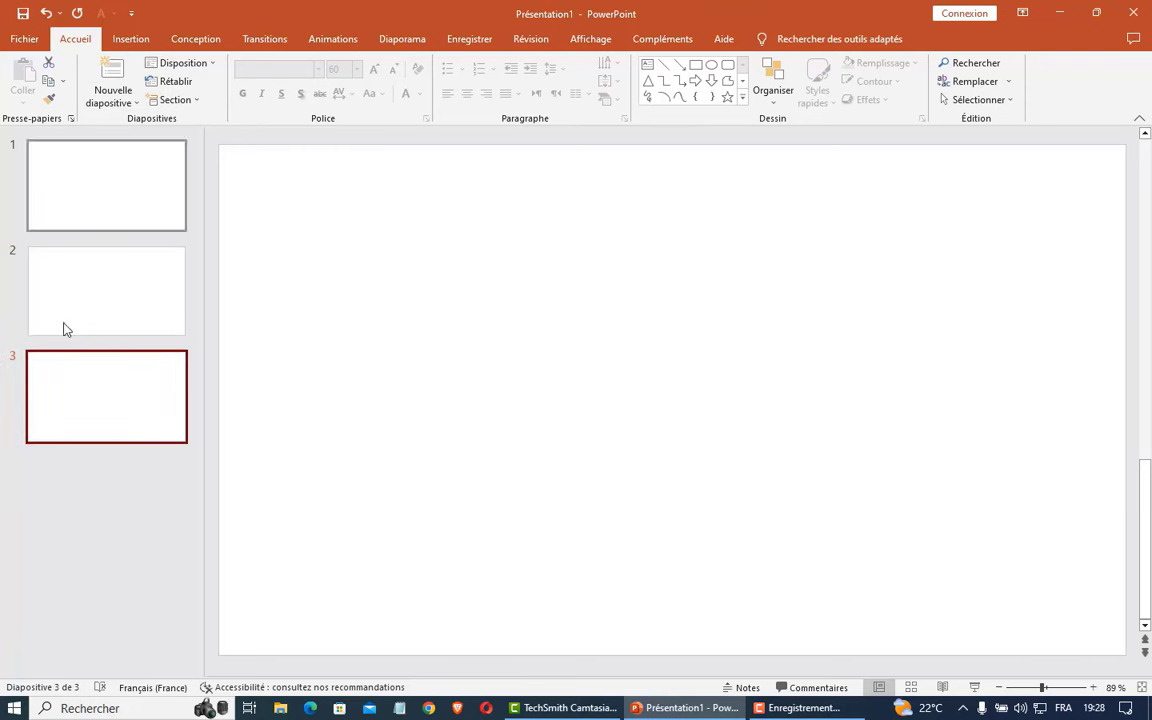
click(122, 76)
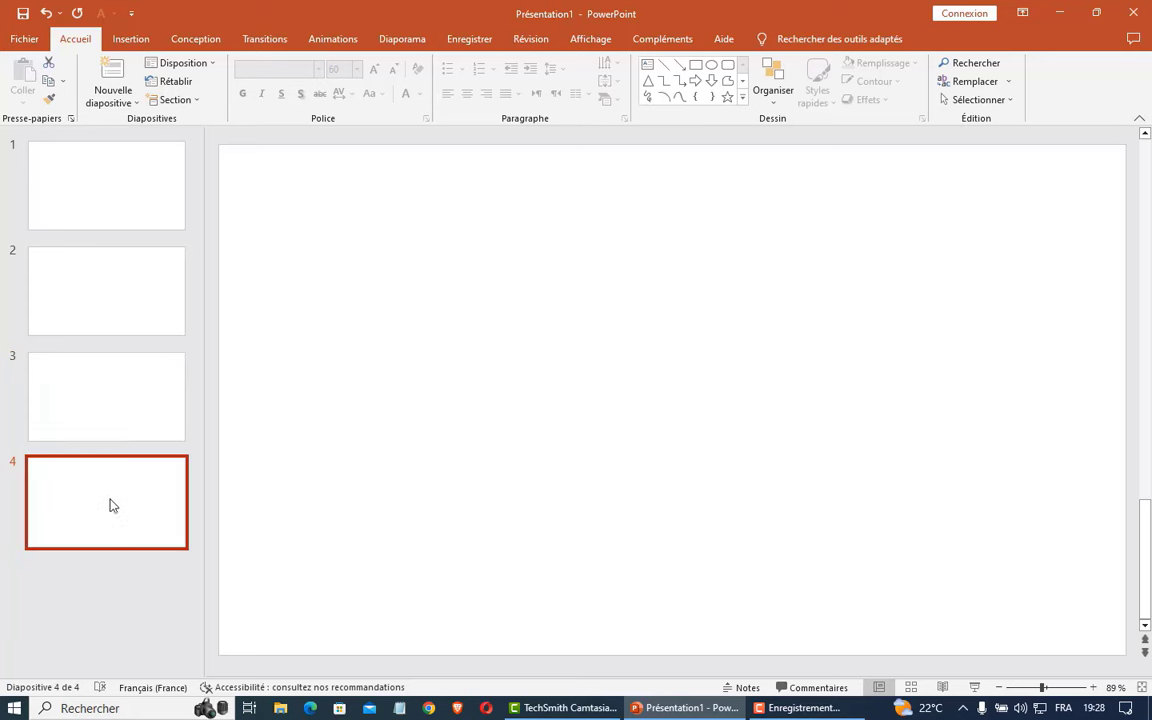
click(104, 188)
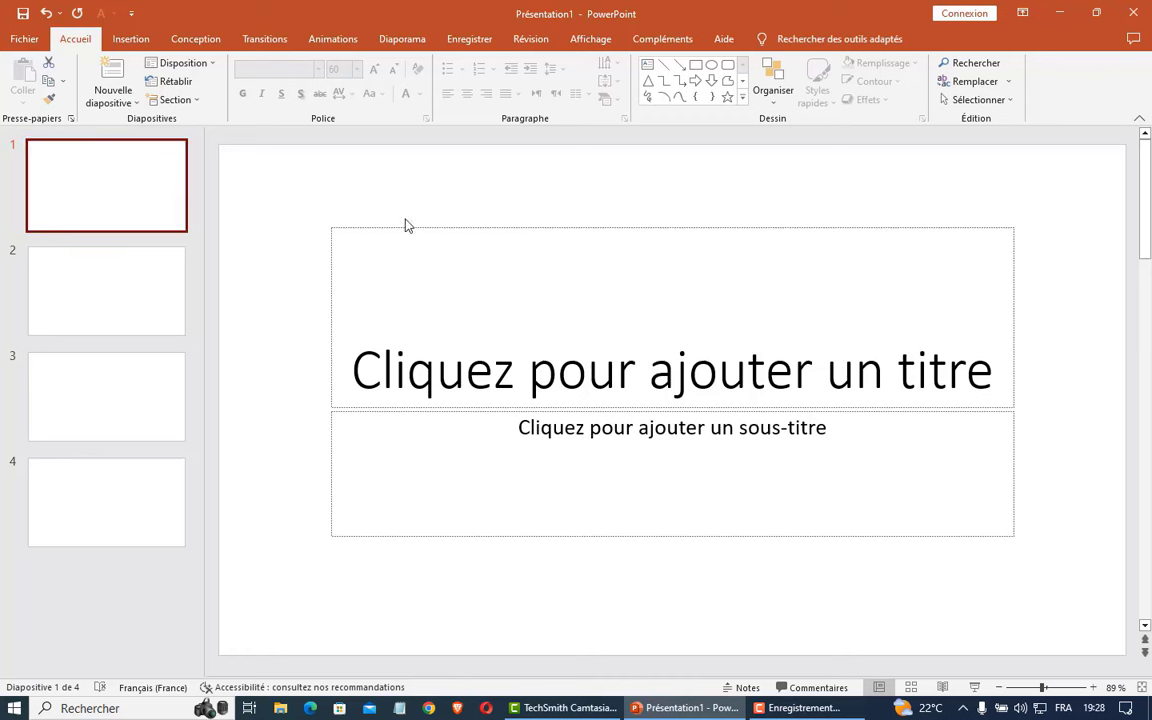
Step: Delete the title and subtitle placeholders from slide 1, leaving it blank
click(578, 227)
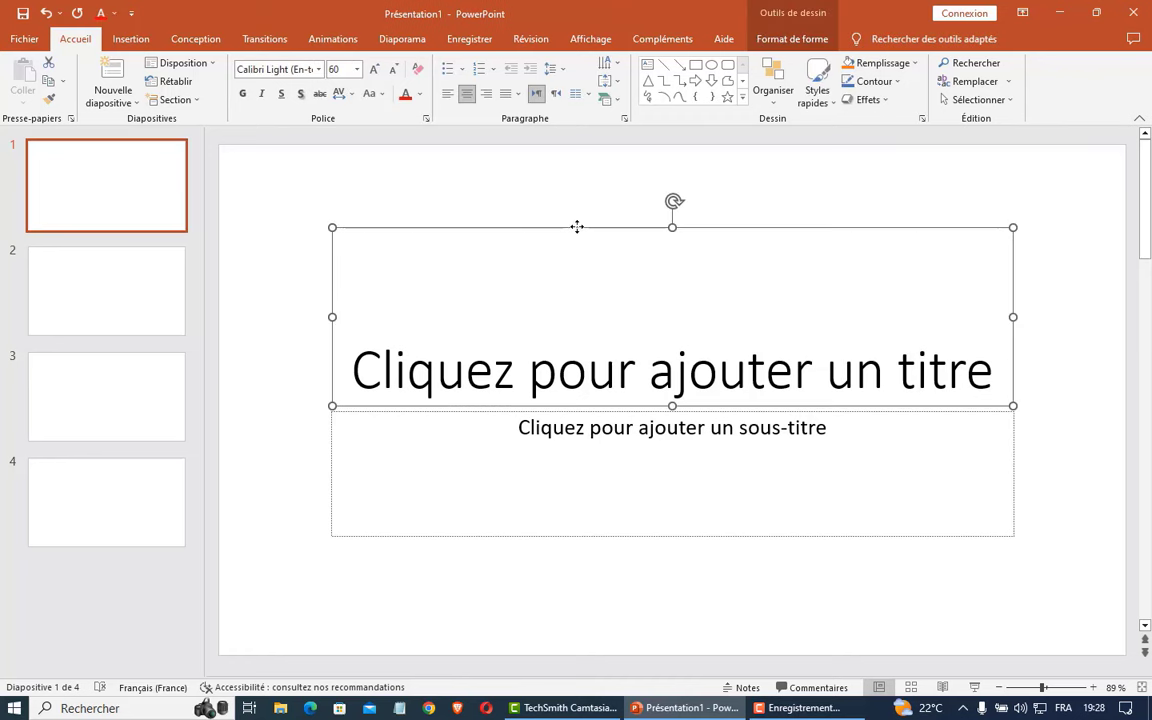
key(Delete)
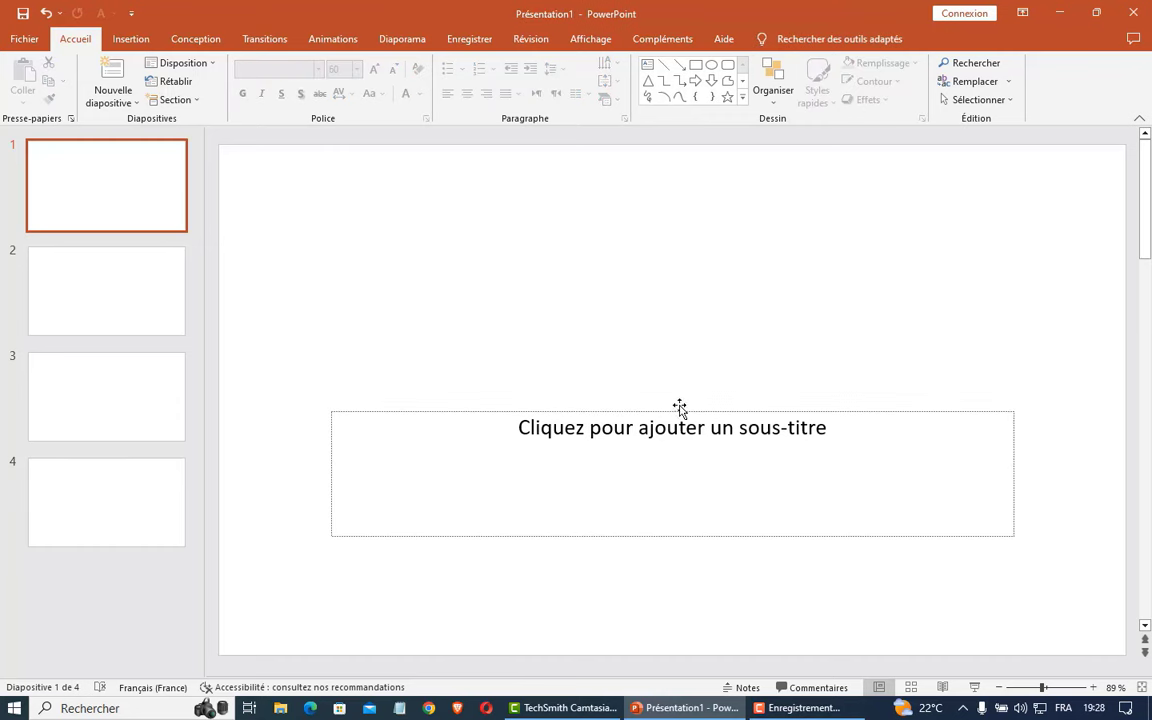
click(127, 196)
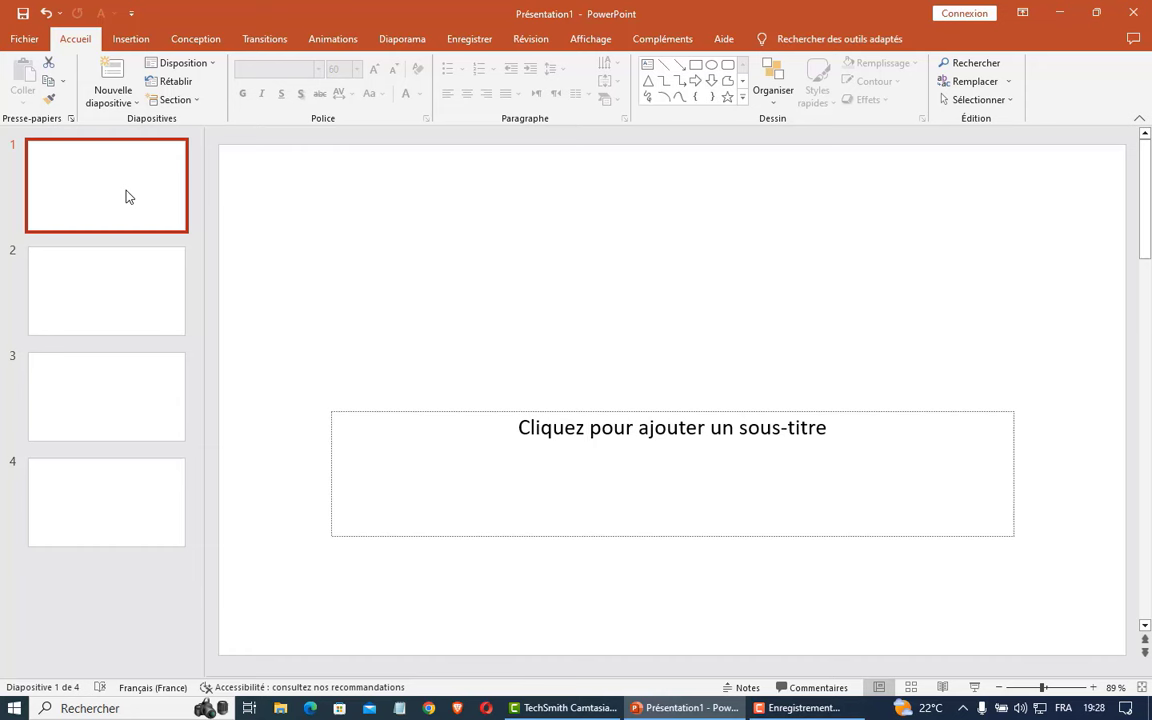
key(Delete)
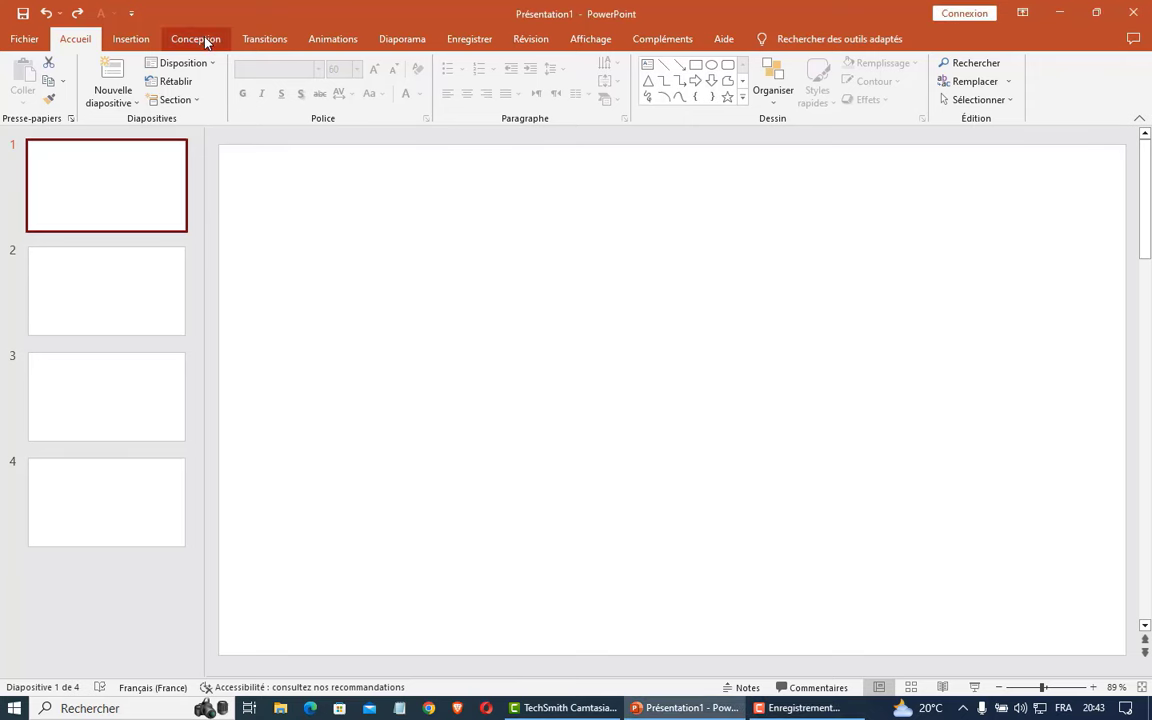
Step: Apply the blue theme from the Conception themes gallery to all slides
click(203, 40)
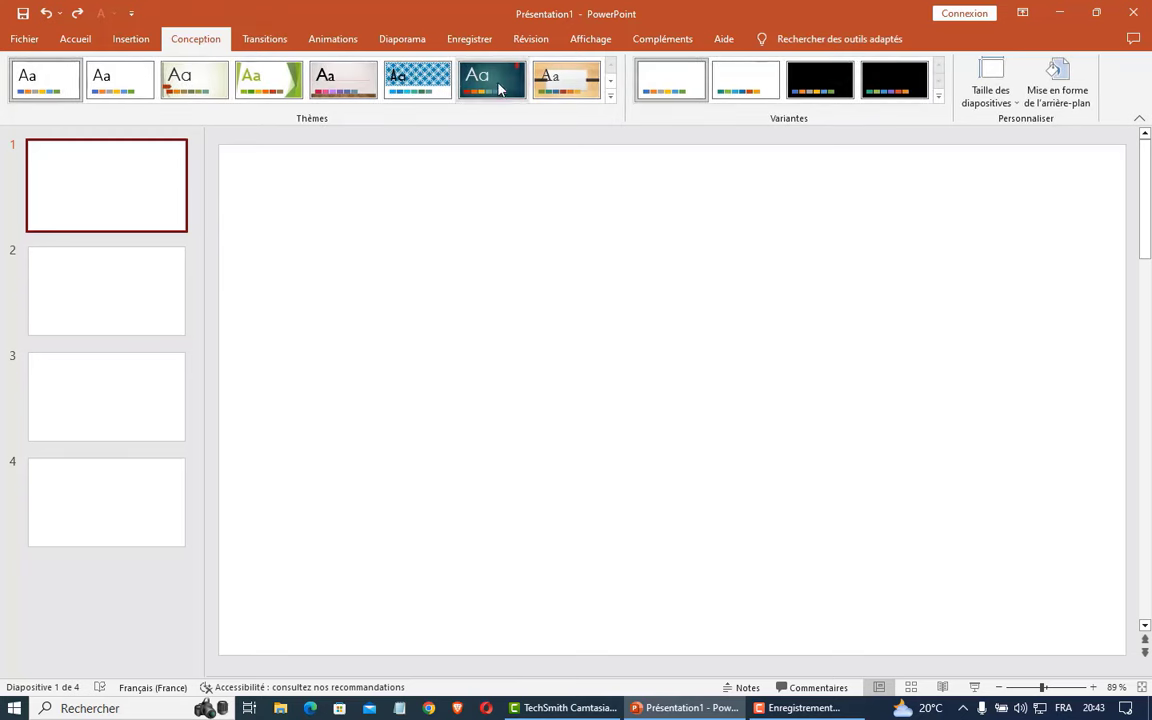
click(611, 96)
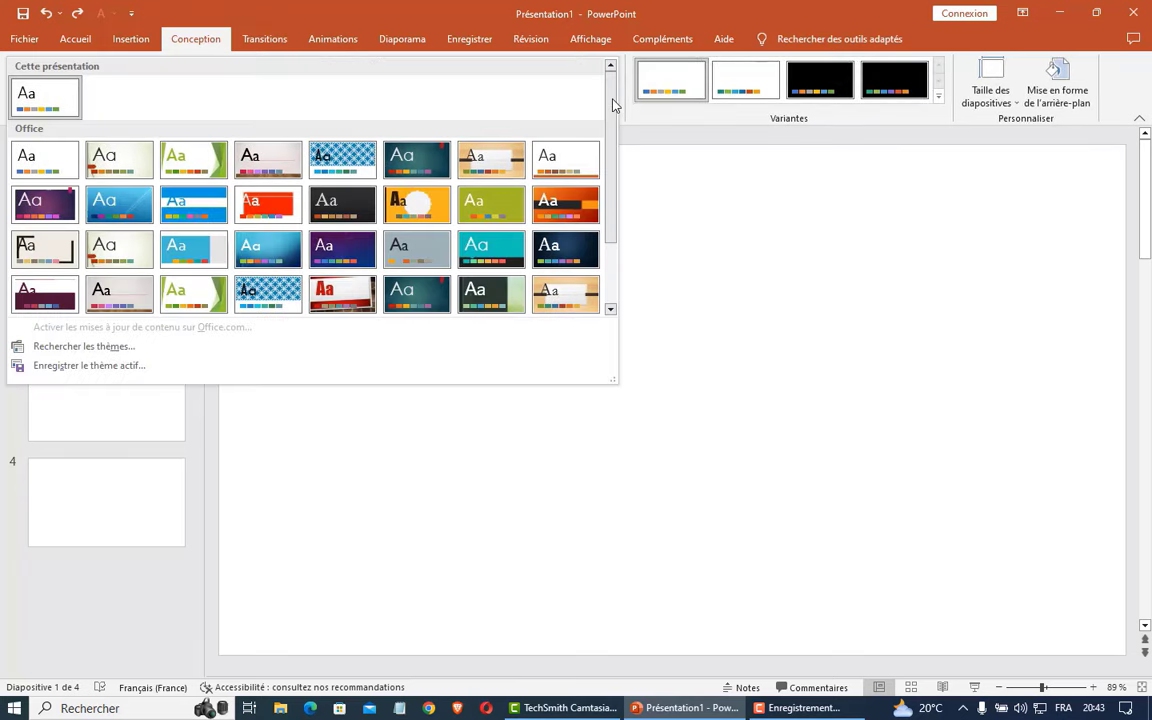
scroll(553, 220, down, 2)
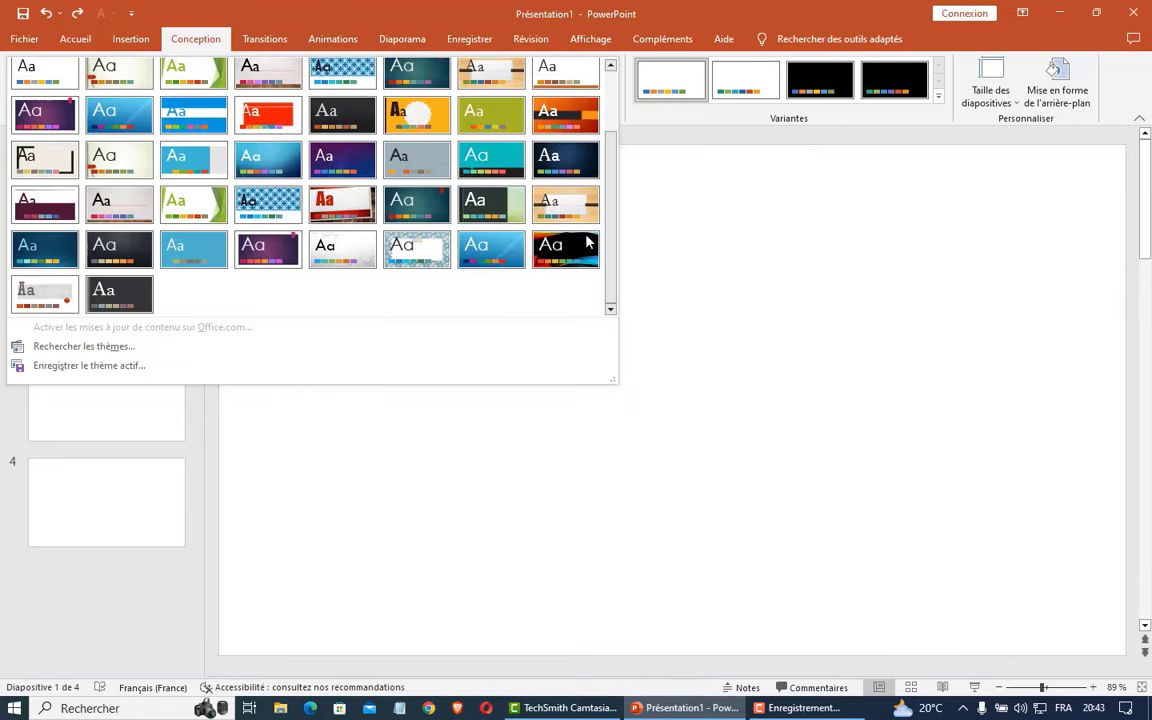
scroll(586, 239, up, 2)
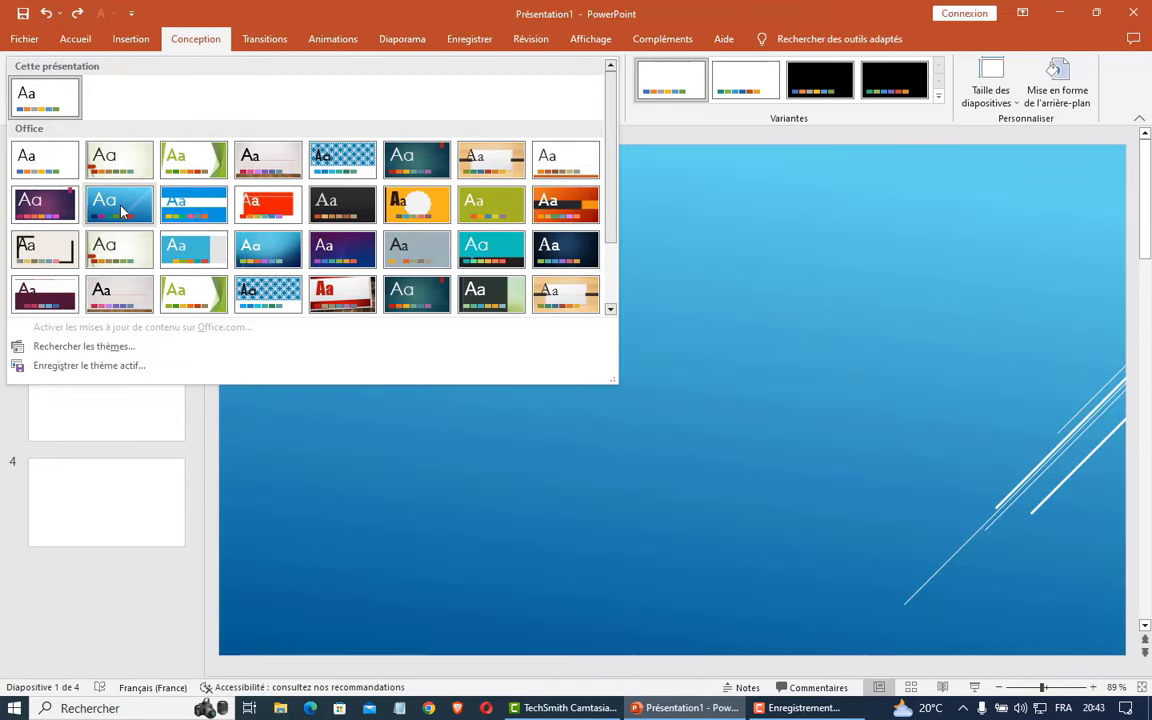
click(118, 208)
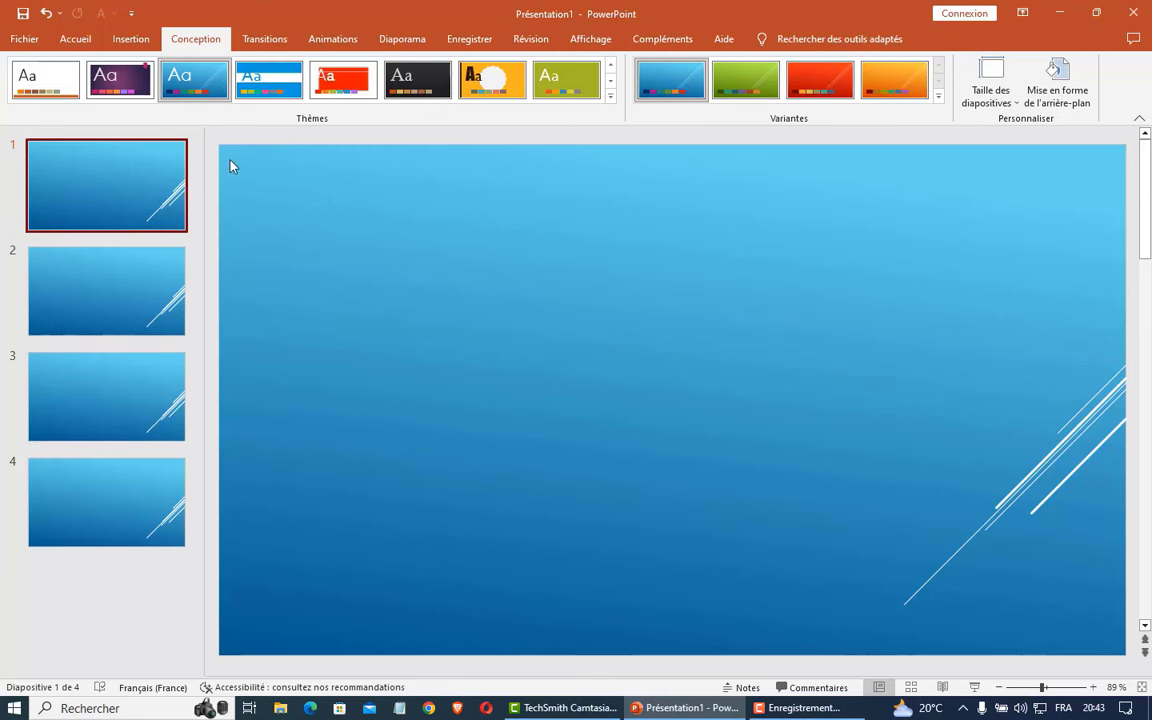
Step: Insert a new slide after slide 1, then undo both the slide and the blue theme
click(77, 40)
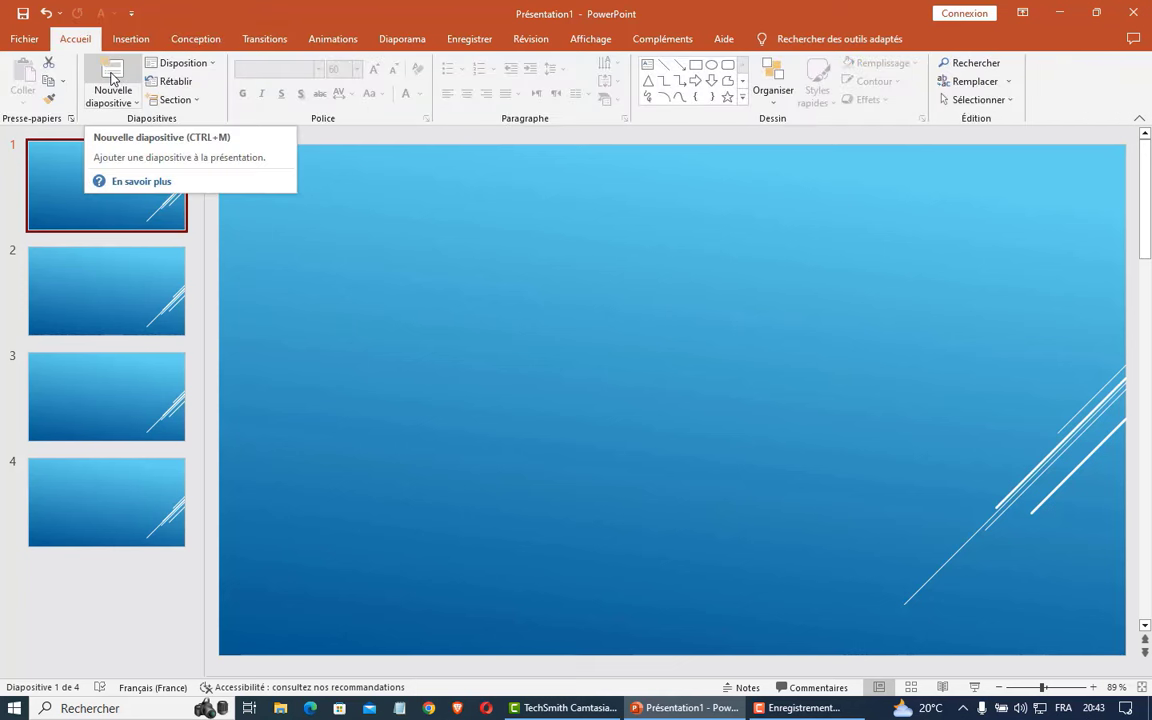
click(112, 78)
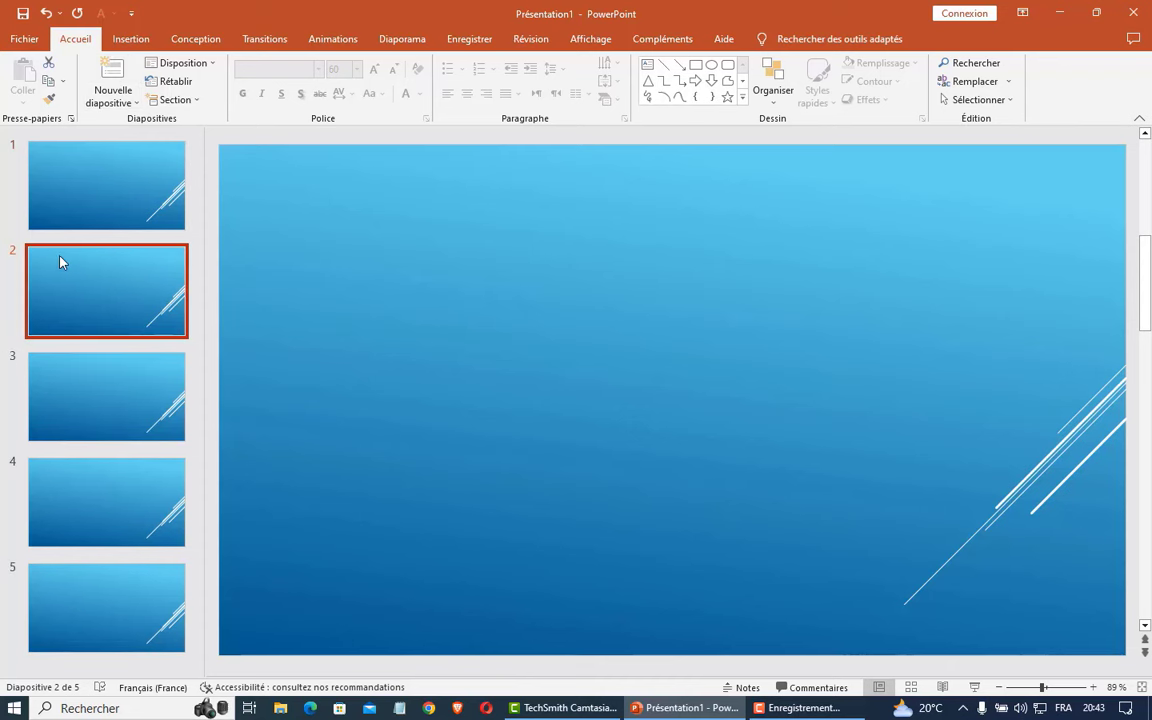
click(419, 355)
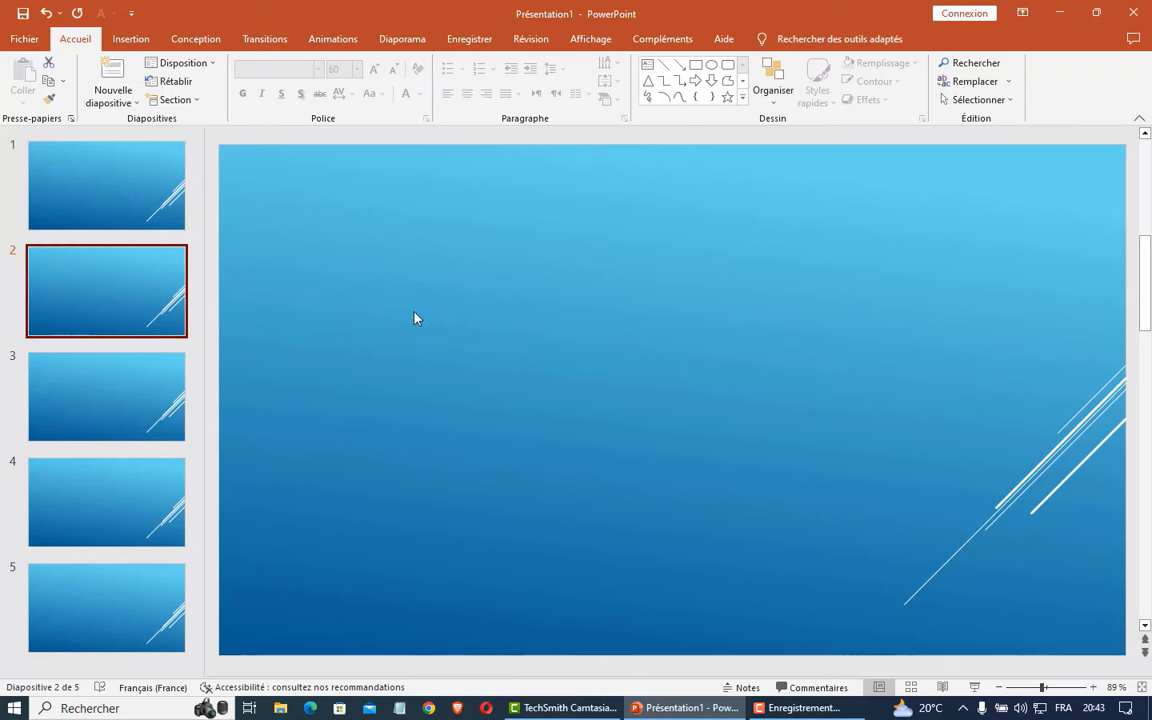
click(45, 14)
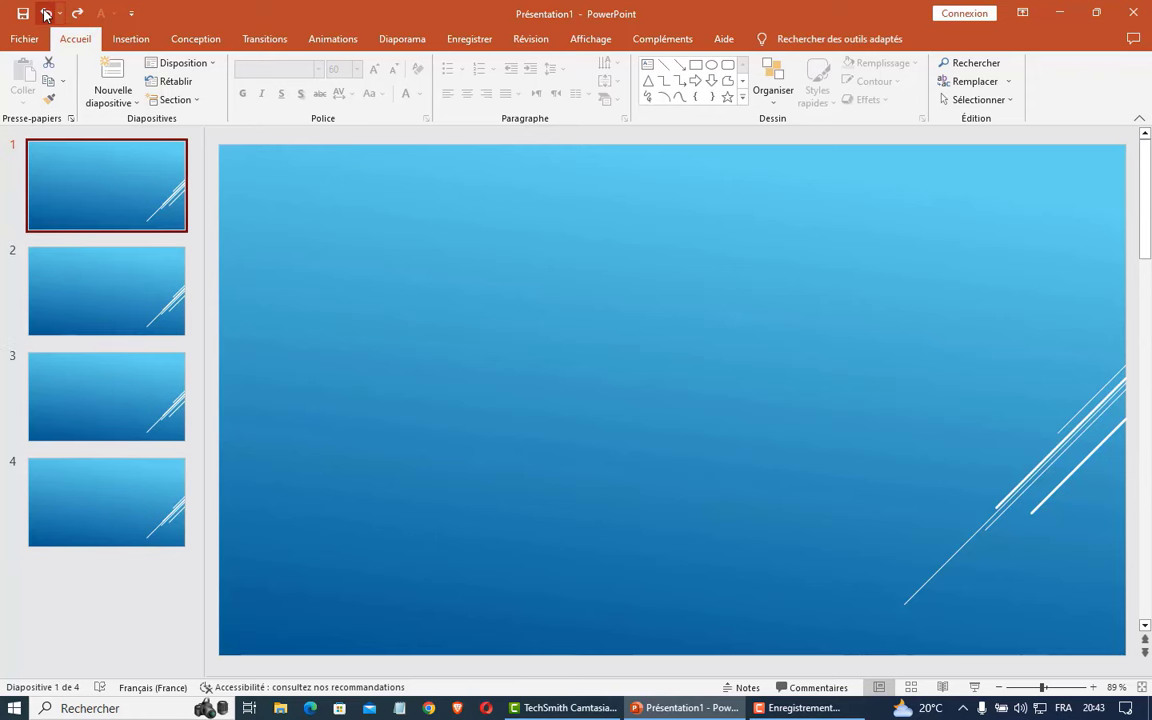
click(45, 14)
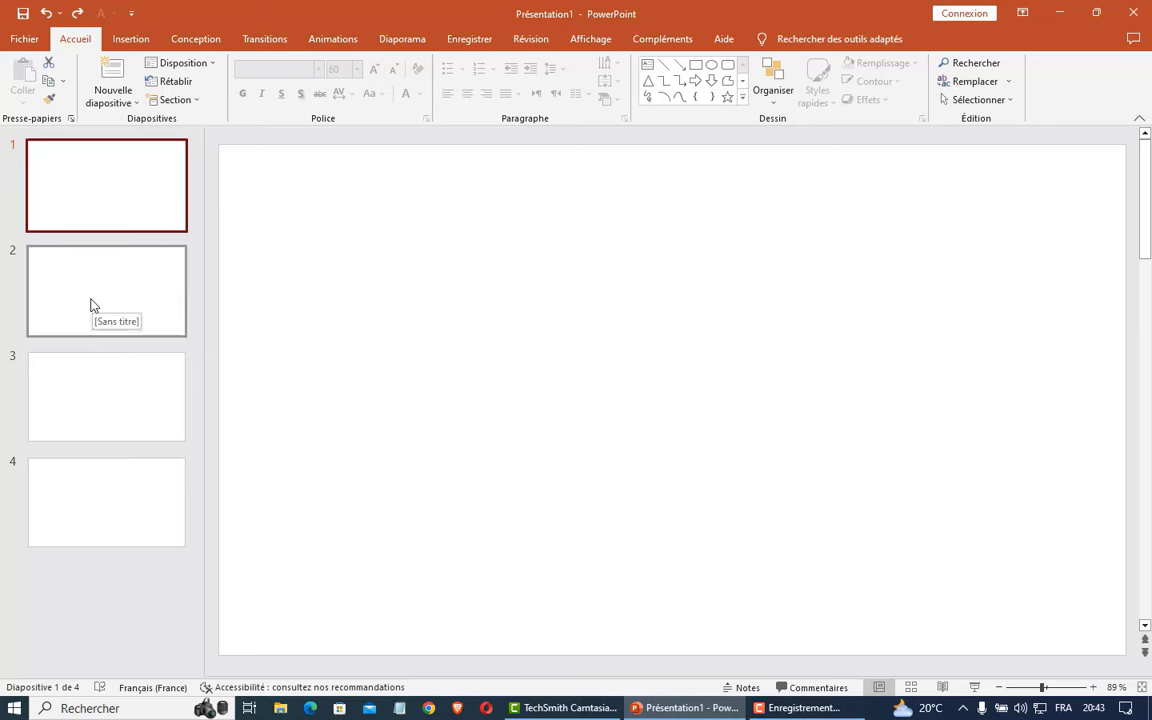
Step: Apply the Secteur theme to slide 3 only with Appliquer aux diapositives sélectionnées
click(80, 398)
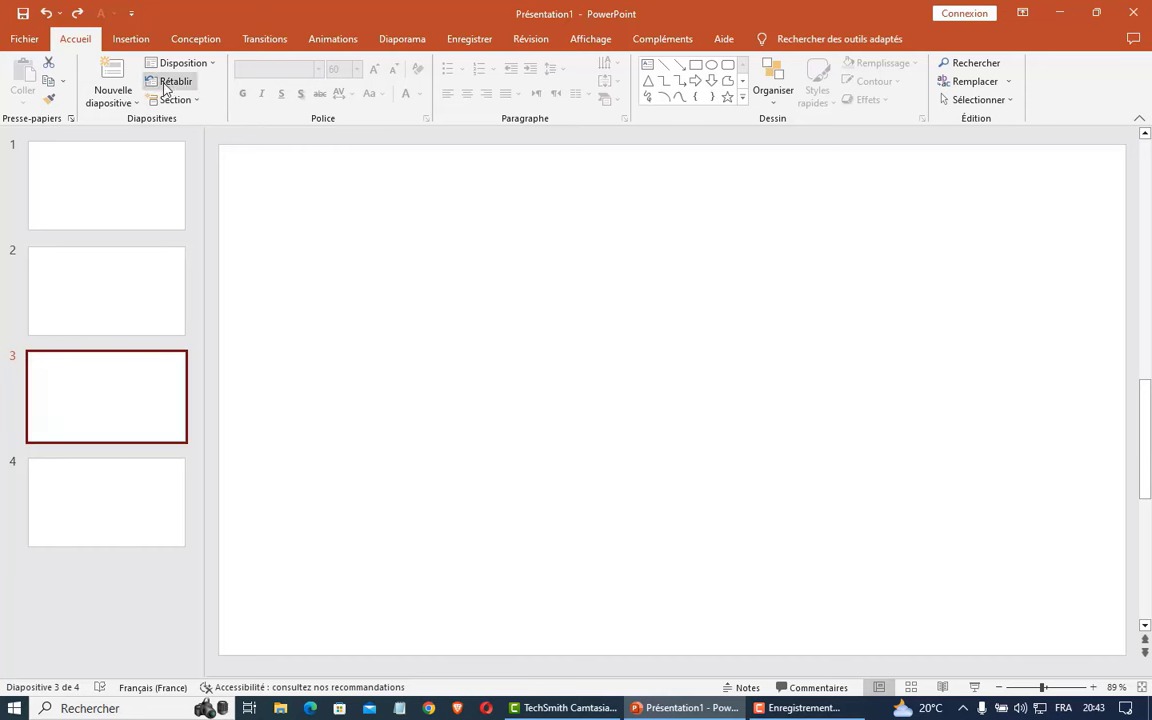
click(195, 39)
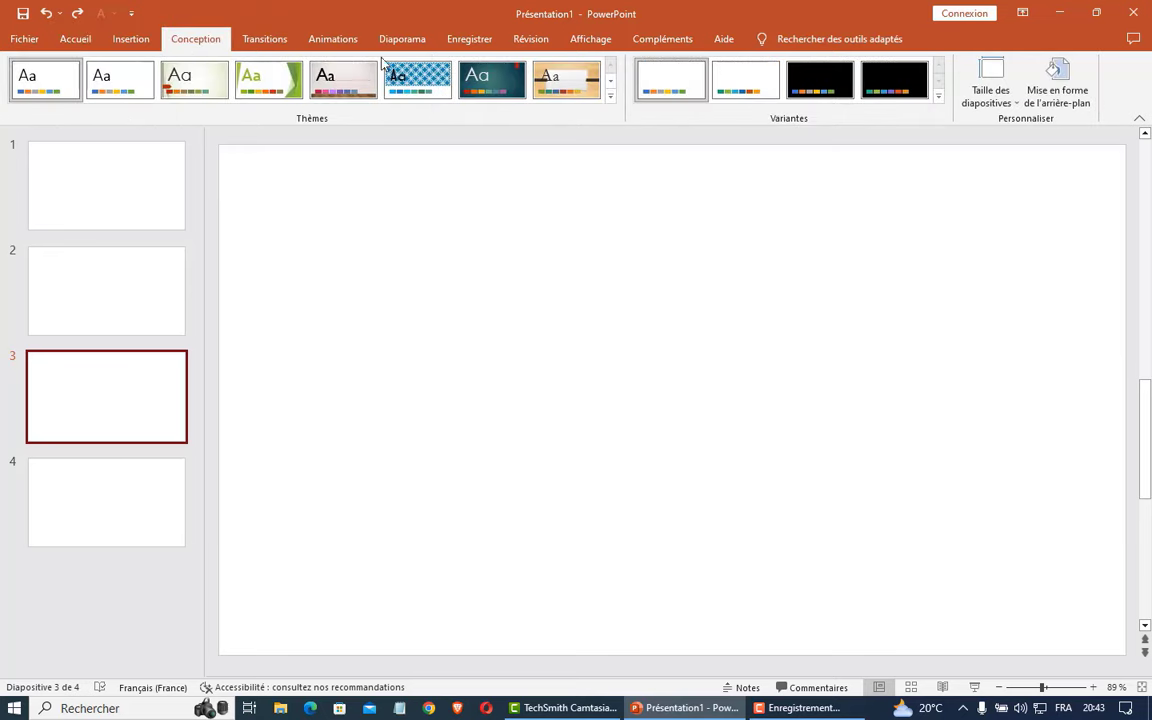
click(610, 96)
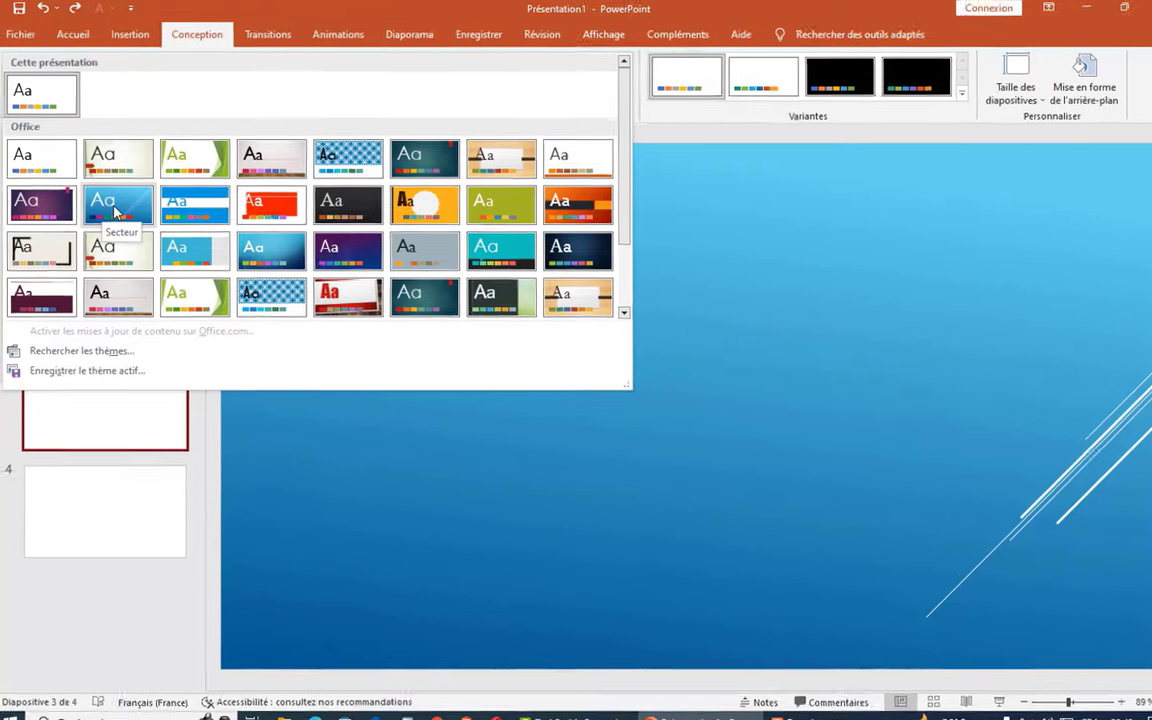
right_click(115, 210)
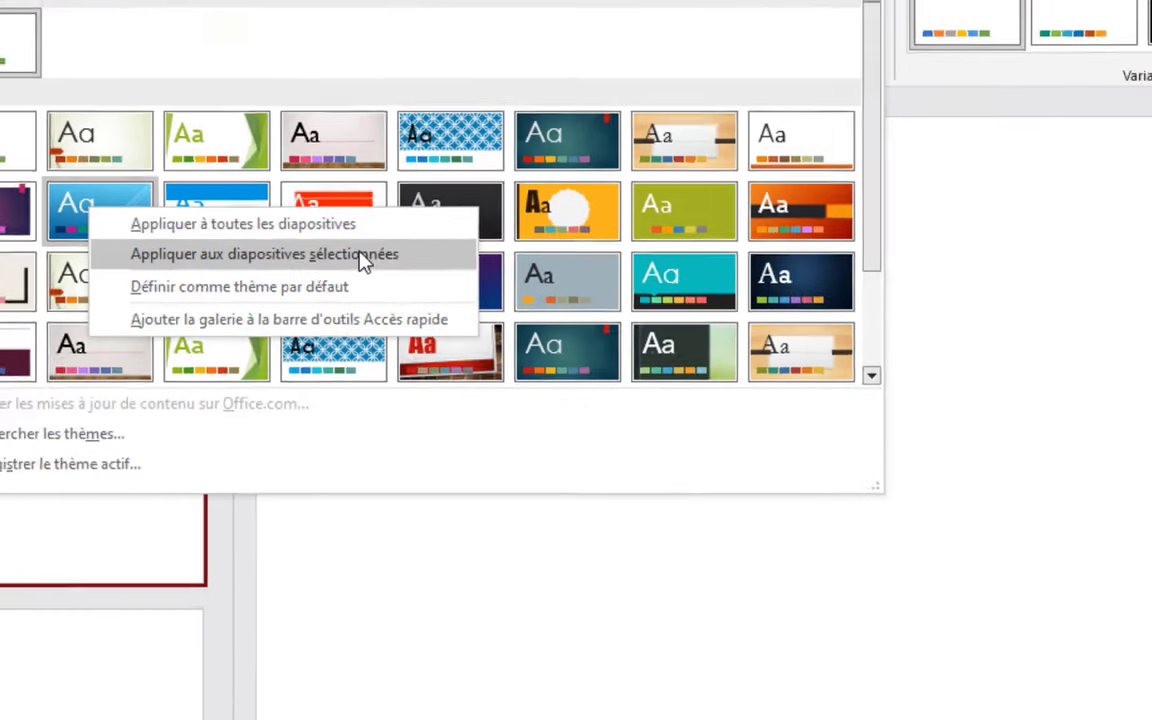
click(362, 254)
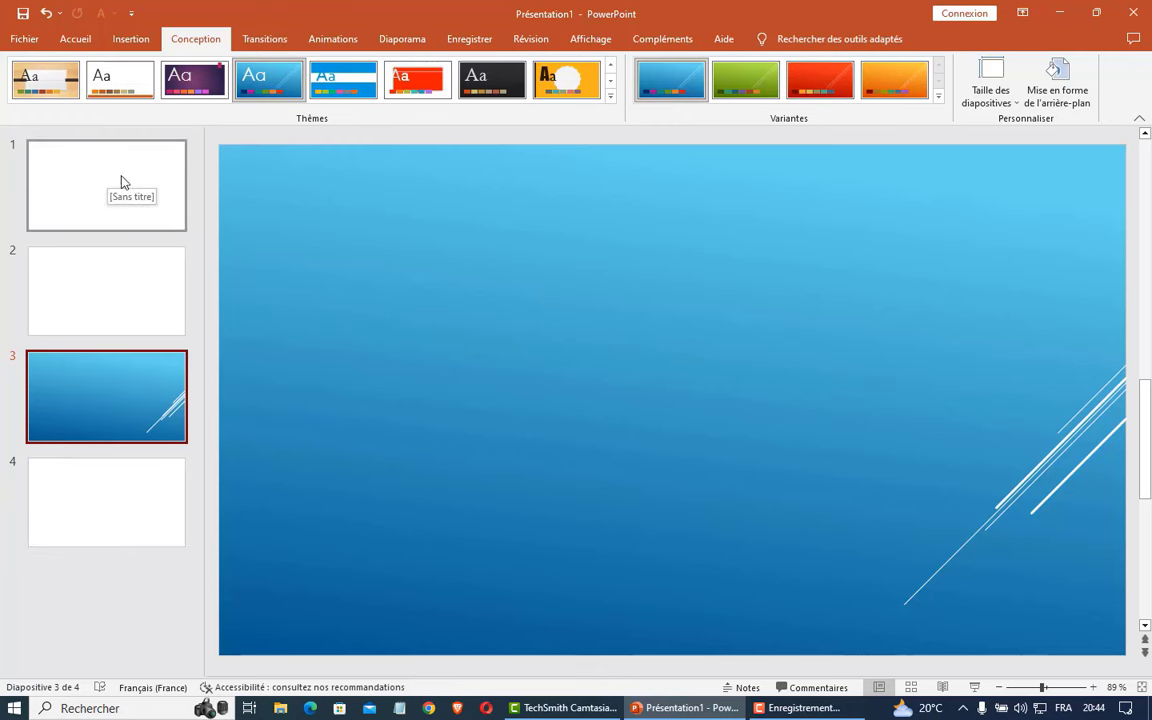
click(87, 183)
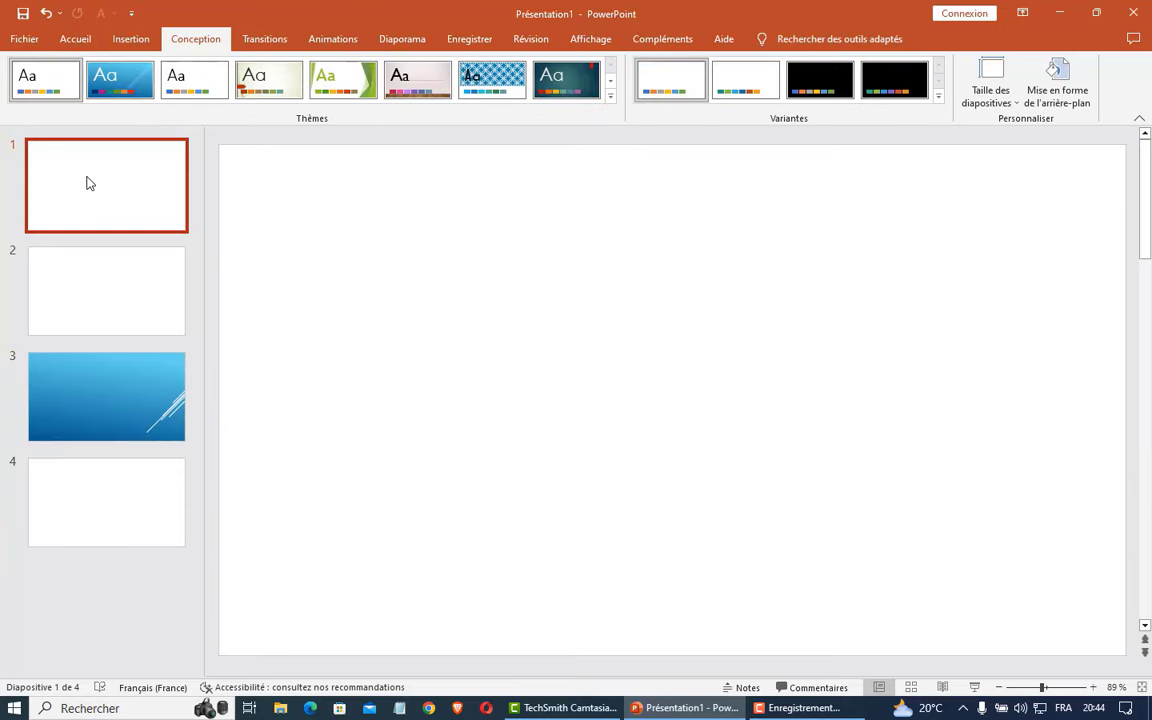
Step: Apply the orange Berlin theme to the selected slide 1 only
click(610, 97)
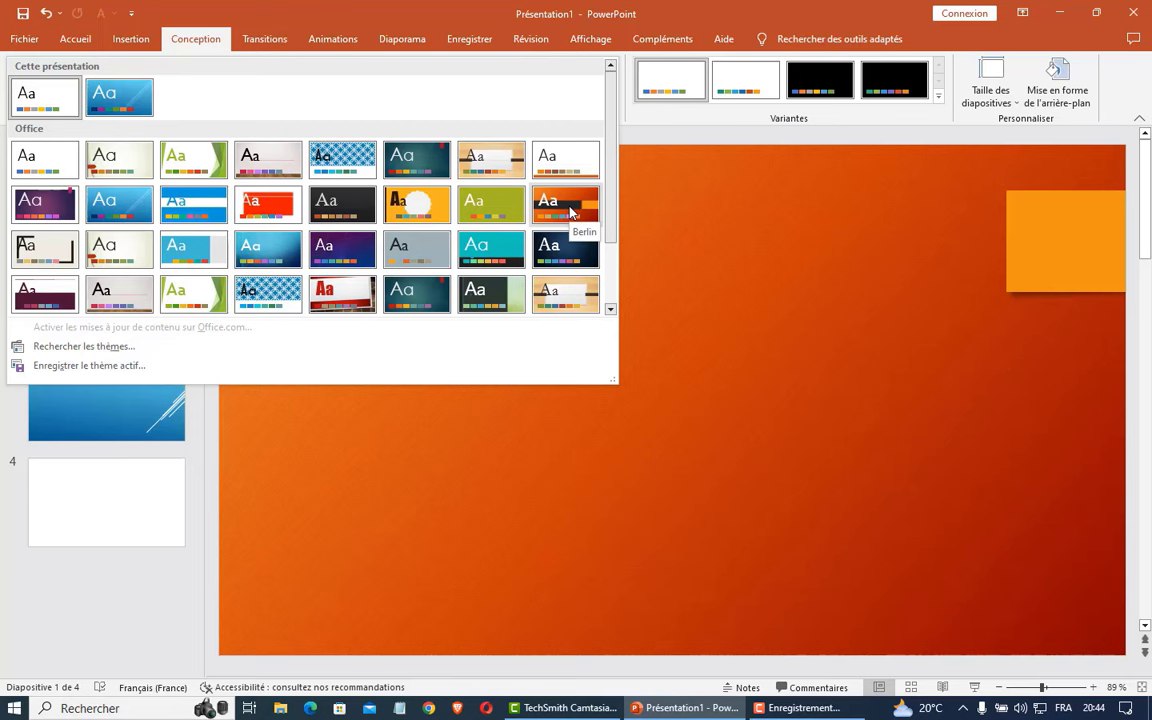
right_click(572, 211)
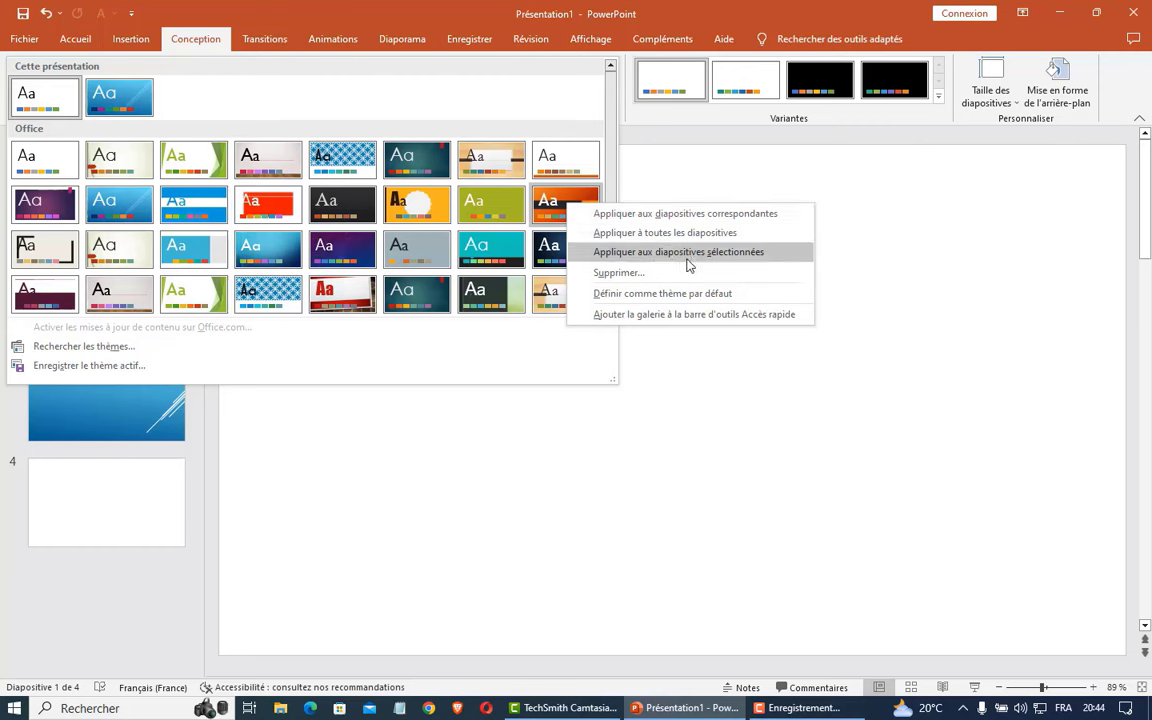
click(745, 256)
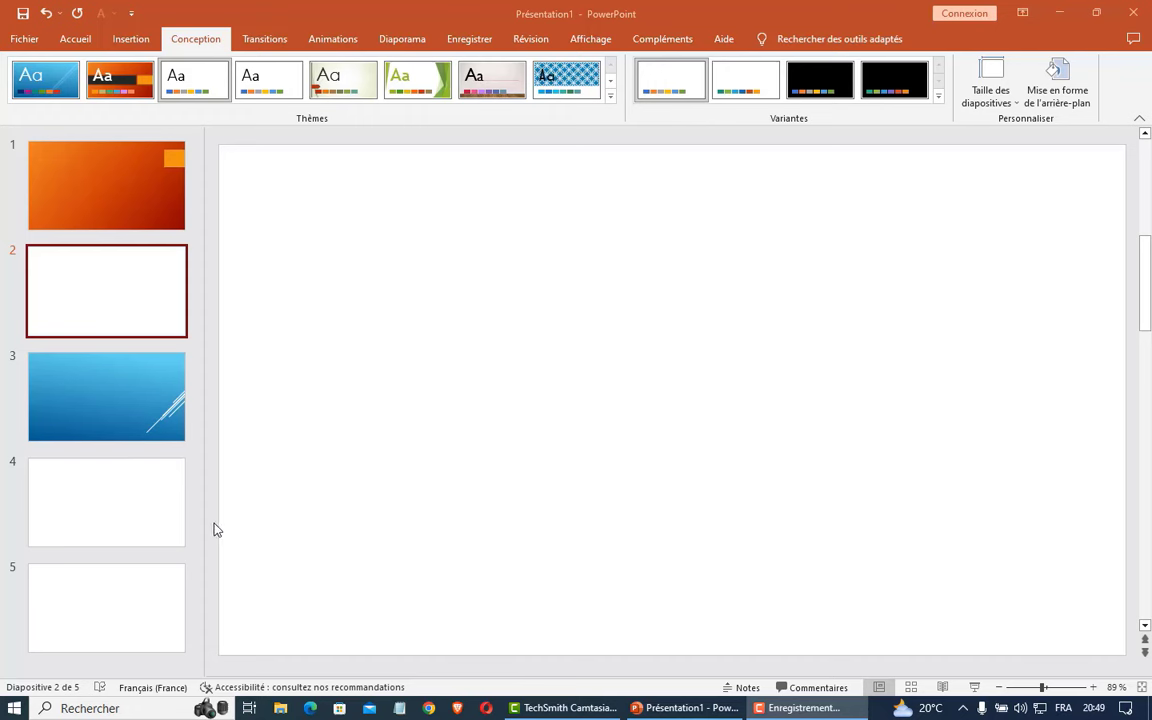
Step: Apply the dark purple theme to the matching slides 2, 4 and 5
click(611, 103)
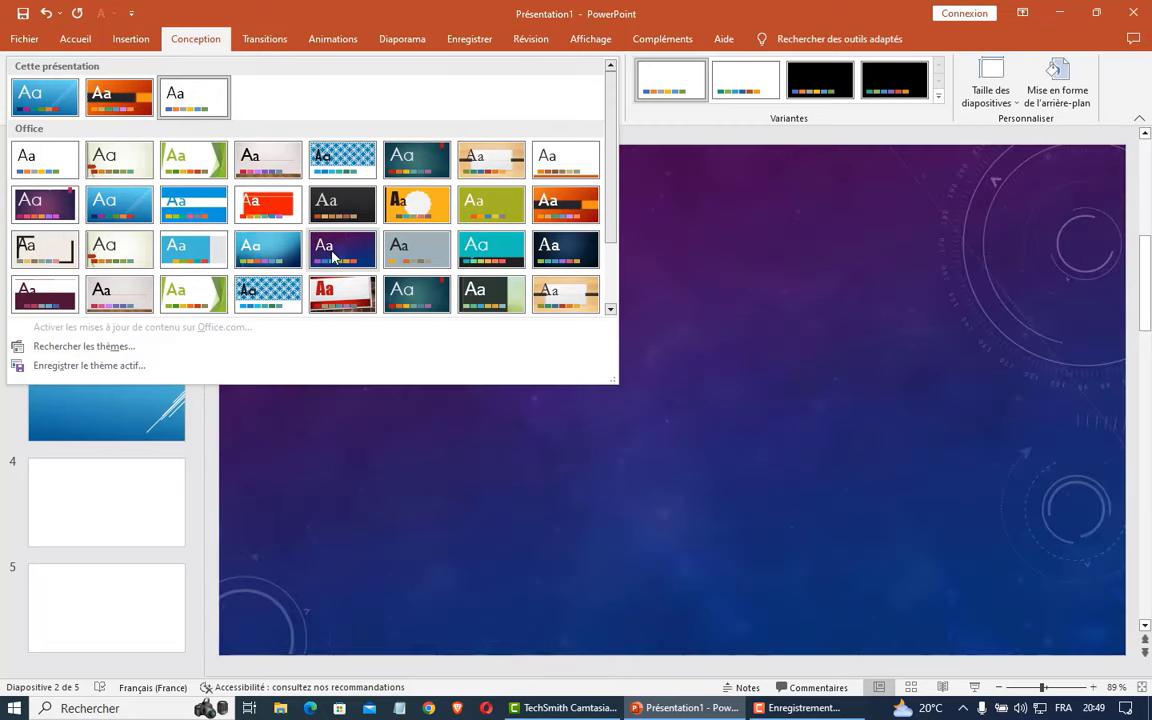
right_click(331, 256)
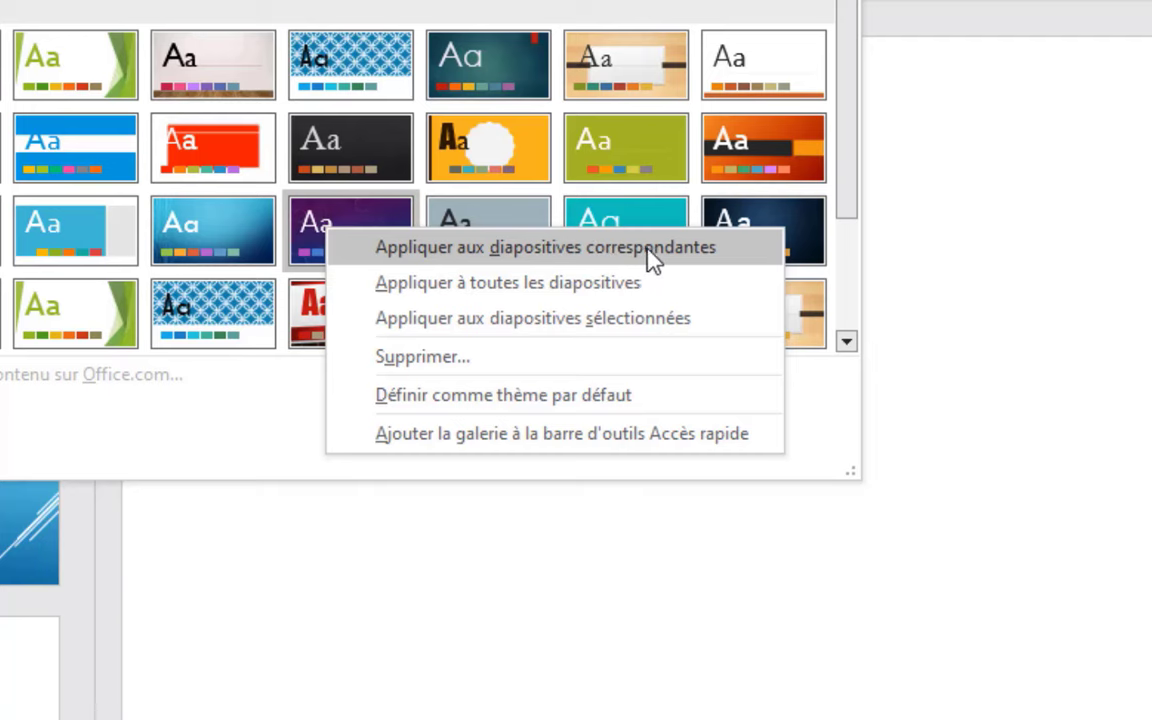
click(684, 249)
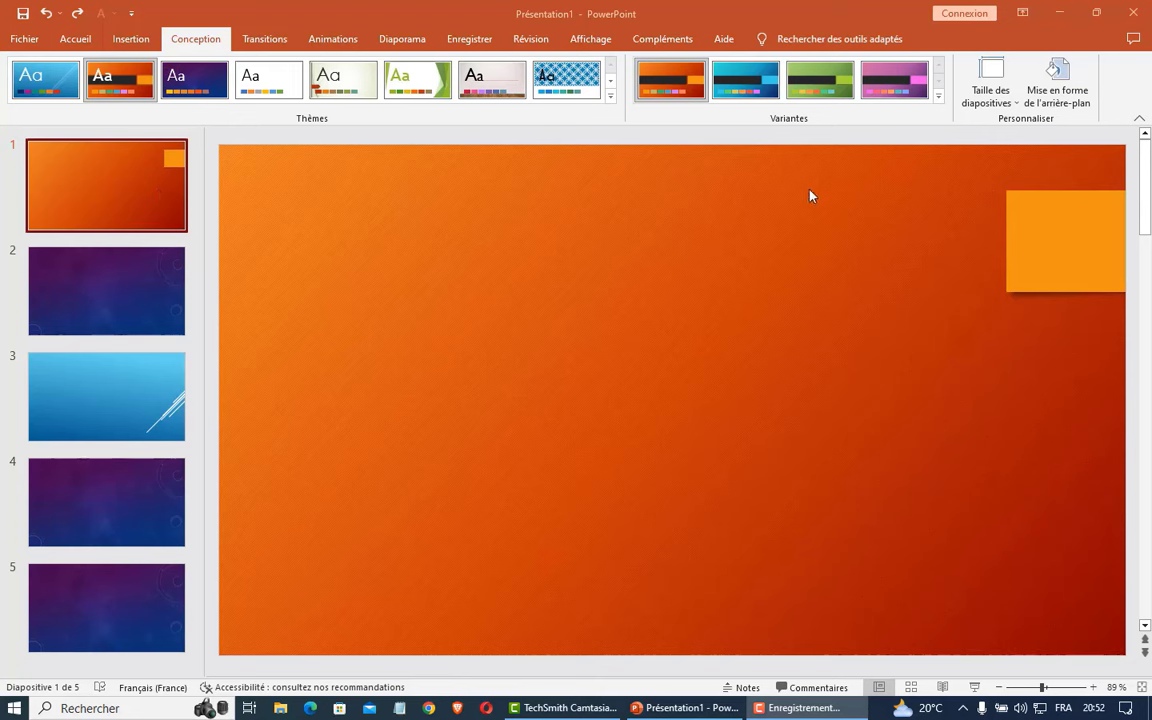
Step: Switch slide 1's Berlin design to the pink variant and expand the Variantes options
click(910, 79)
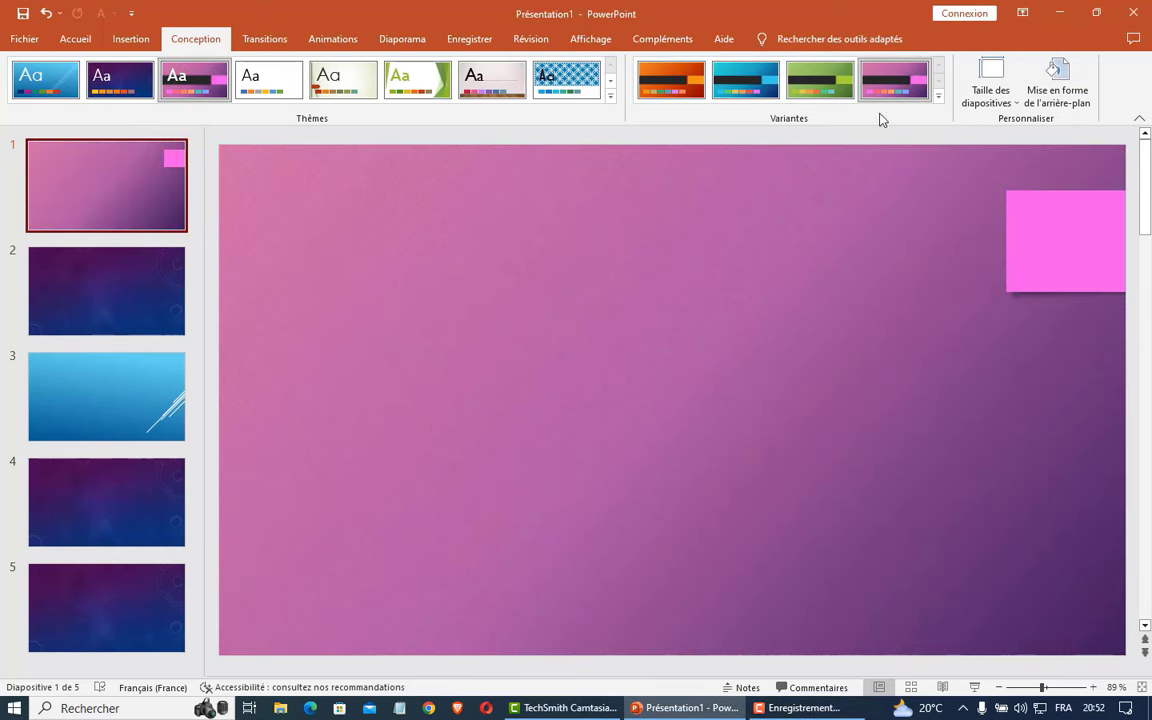
click(940, 98)
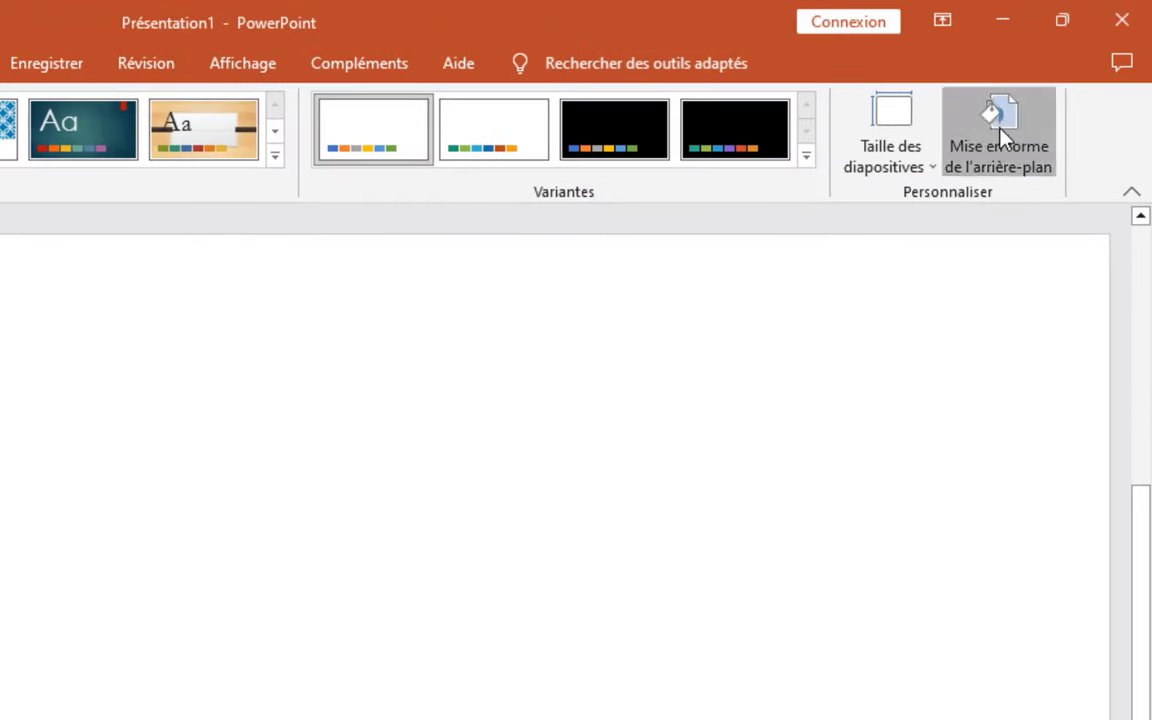
Step: In background formatting, try a gold solid fill and a gradient, then choose picture or texture fill
click(1001, 137)
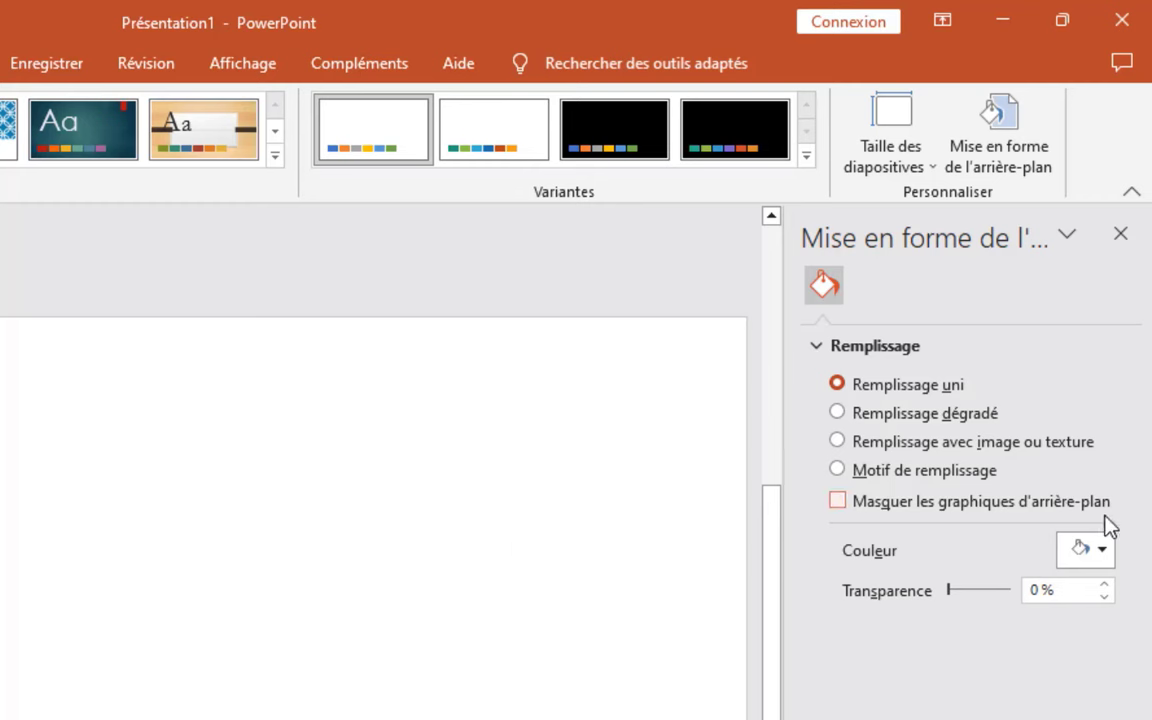
click(1104, 551)
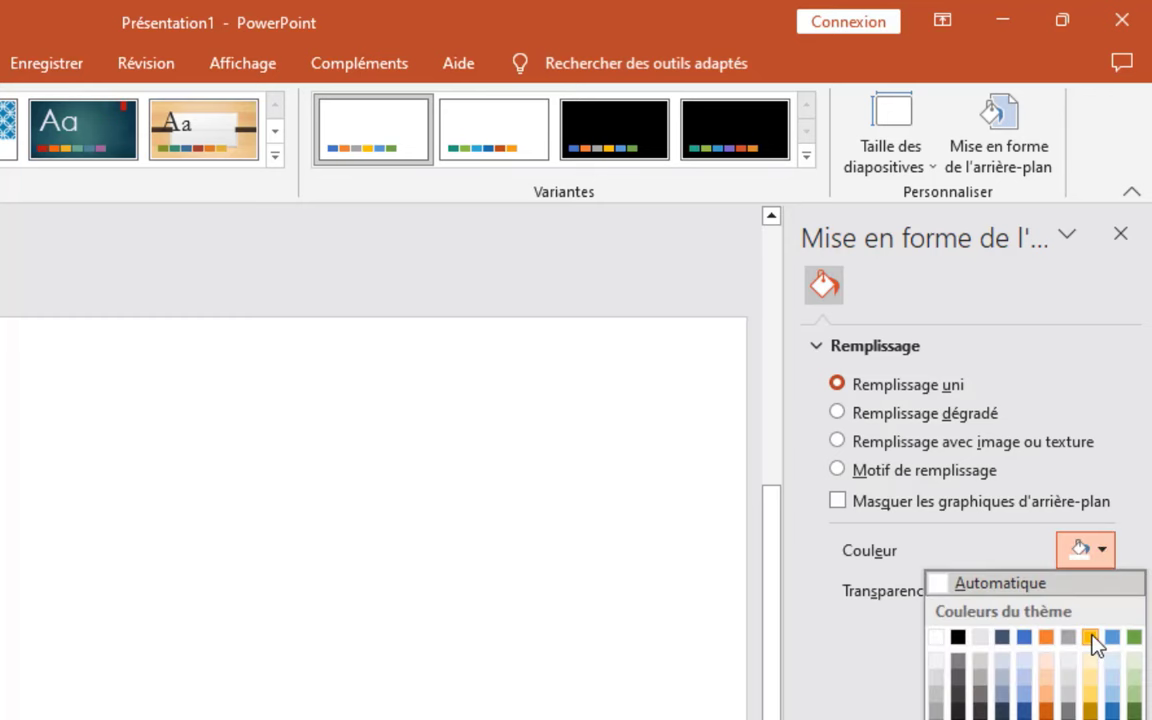
click(1090, 636)
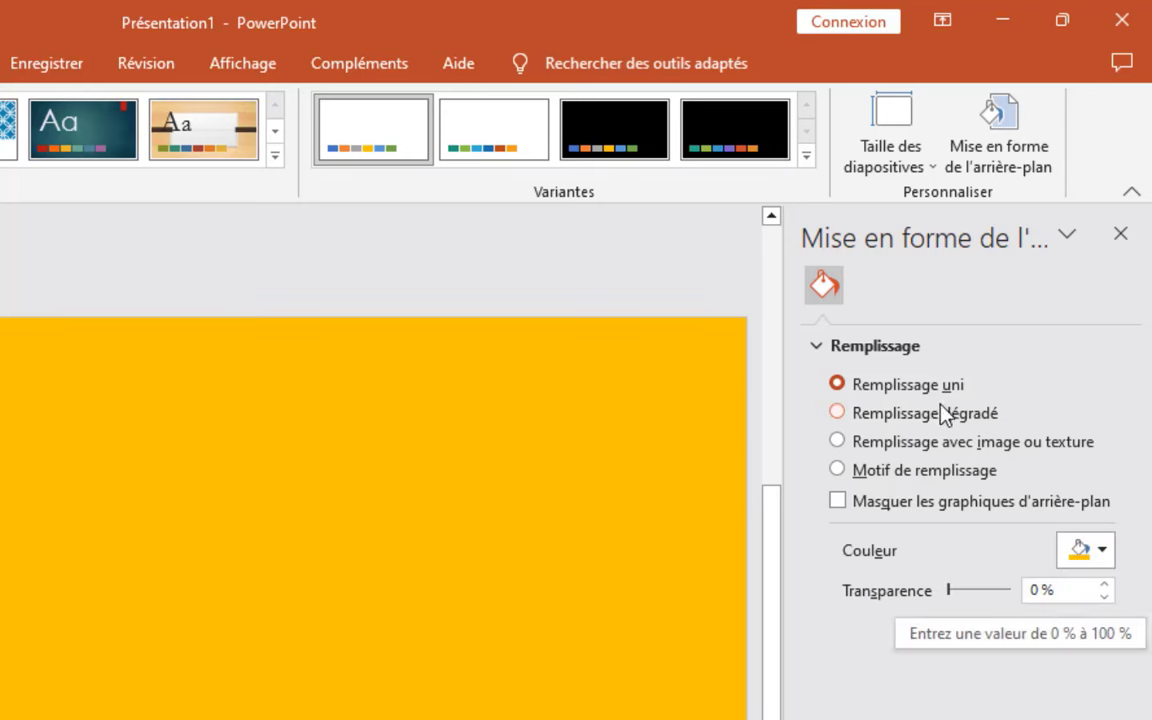
click(837, 413)
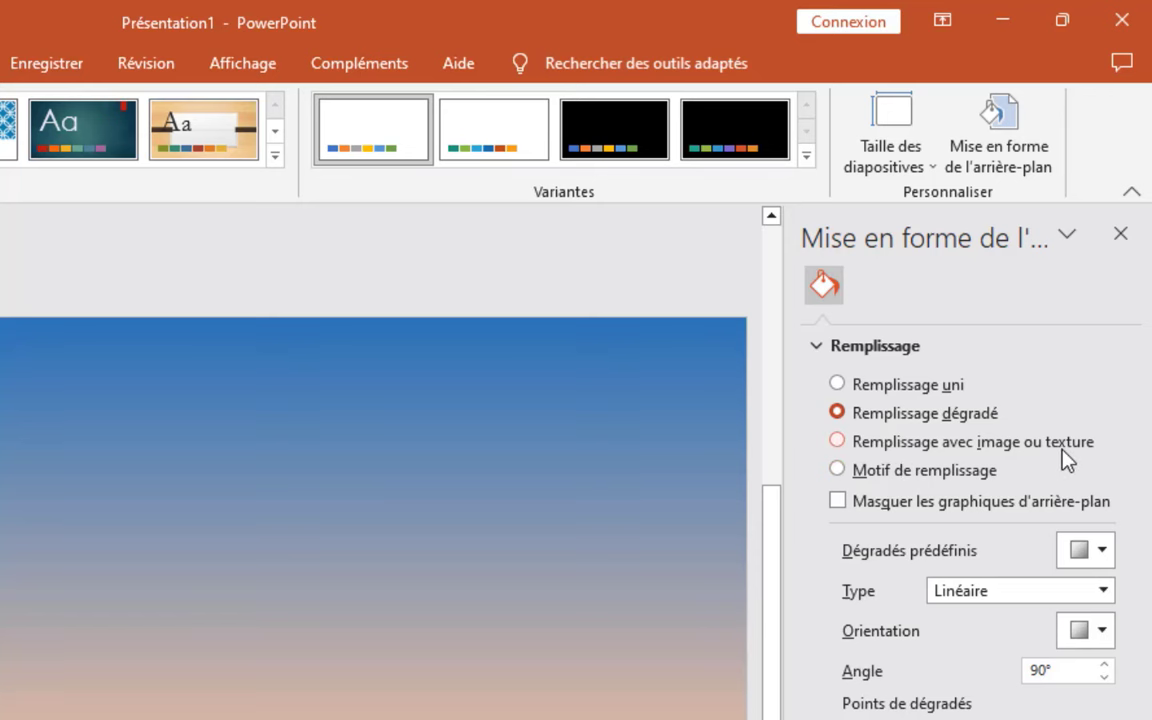
click(837, 442)
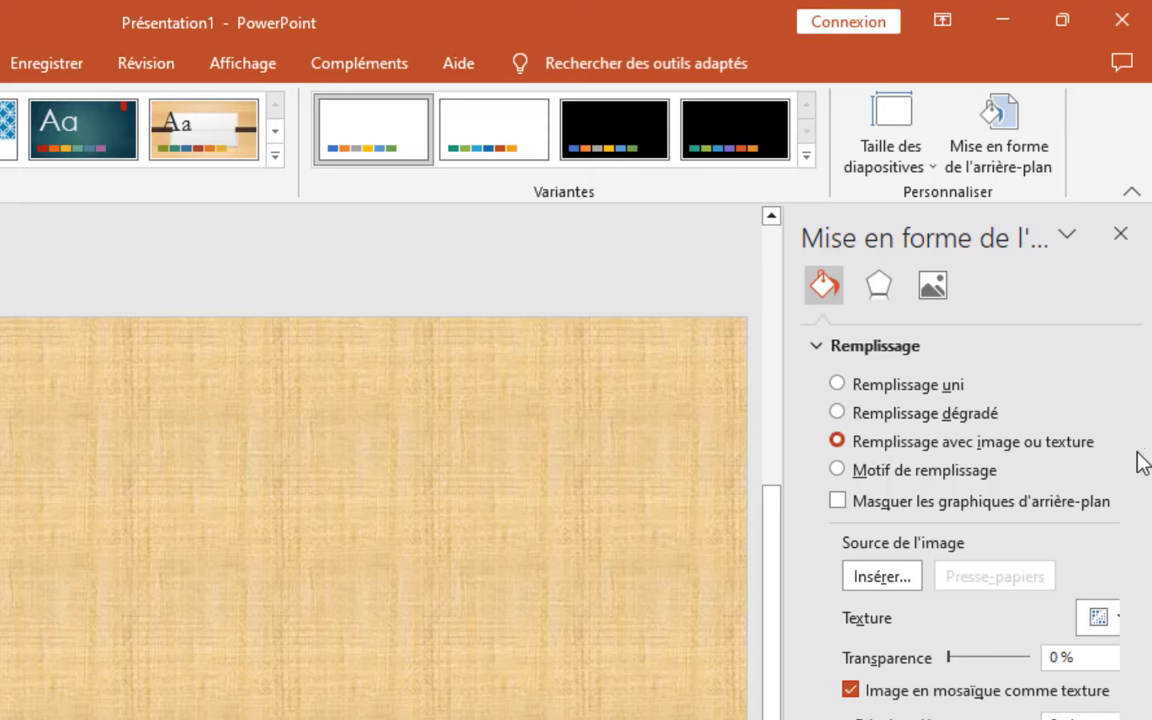
Step: Swap the crumpled-paper texture background for the Desktop photo of a blue cat in a forest
click(1098, 619)
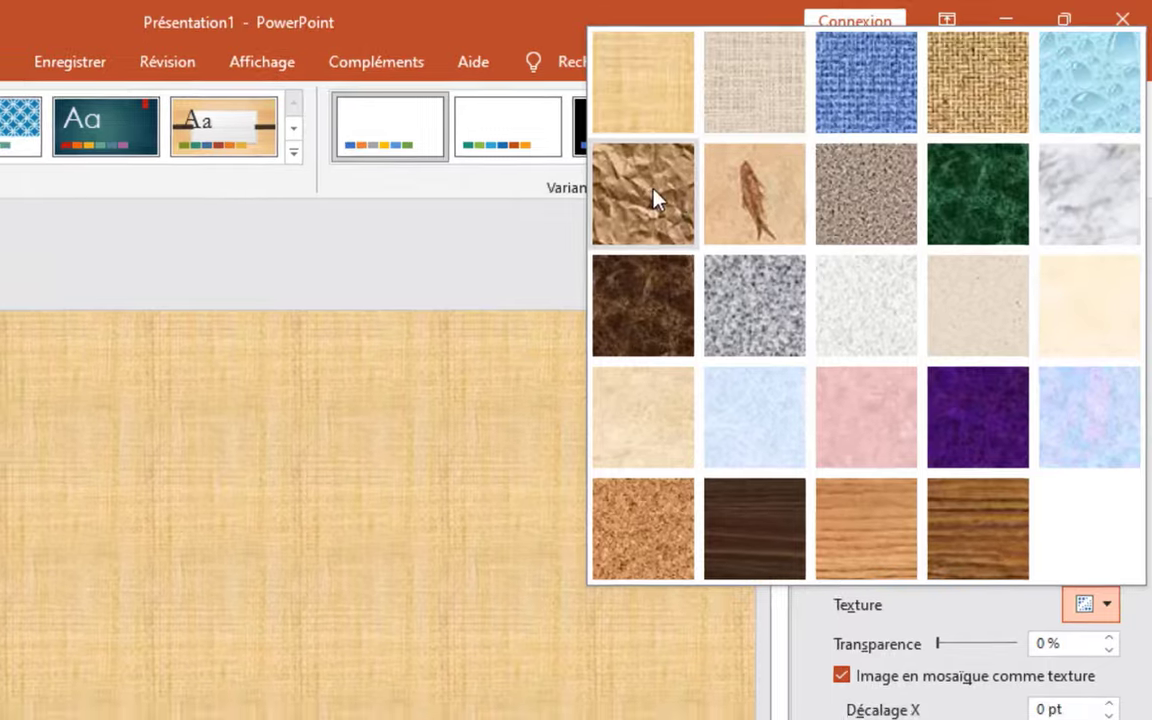
click(656, 200)
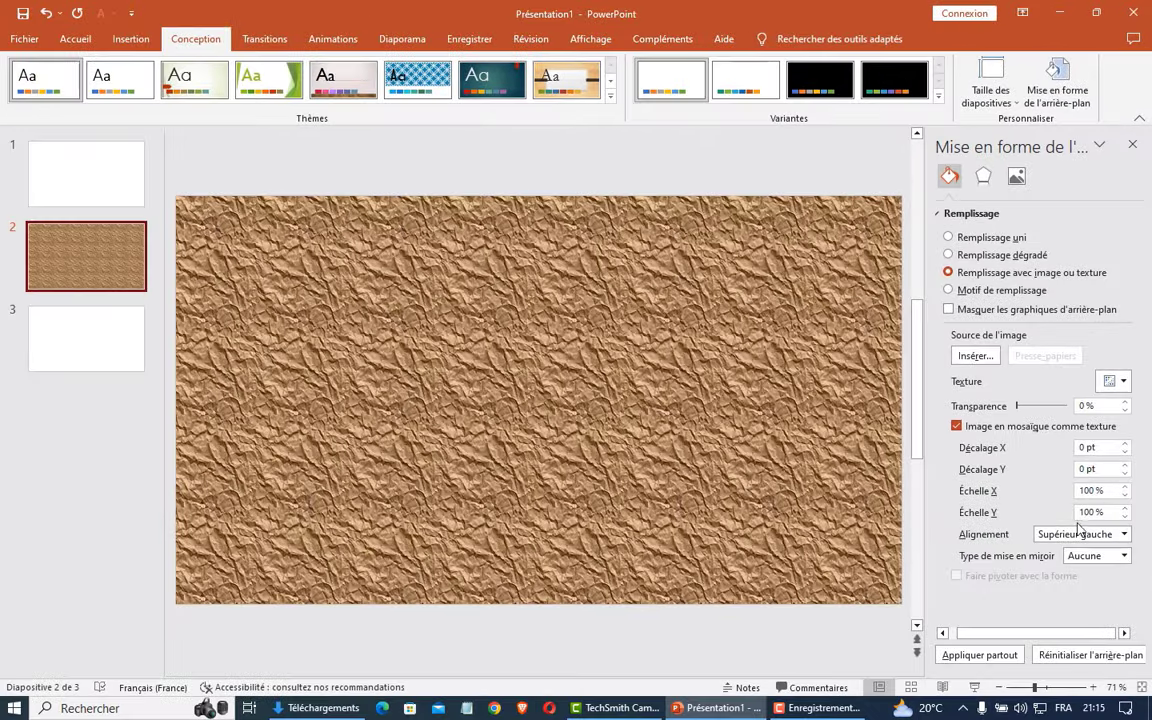
click(975, 356)
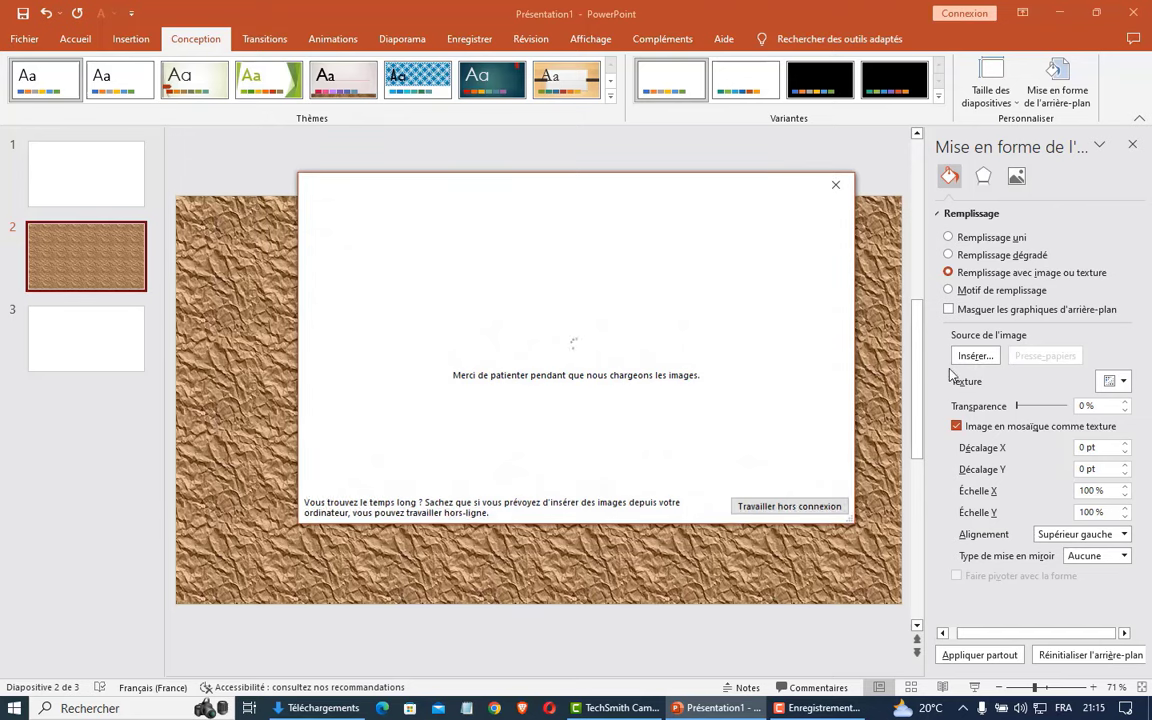
click(437, 276)
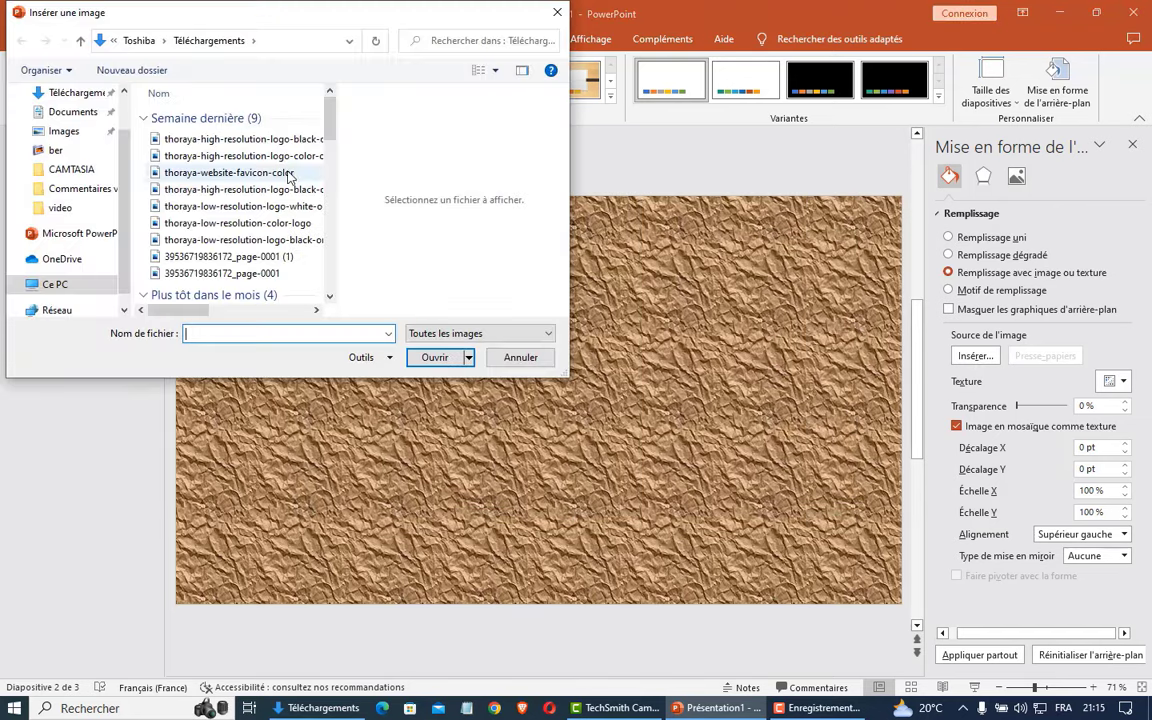
scroll(120, 150, up, 1)
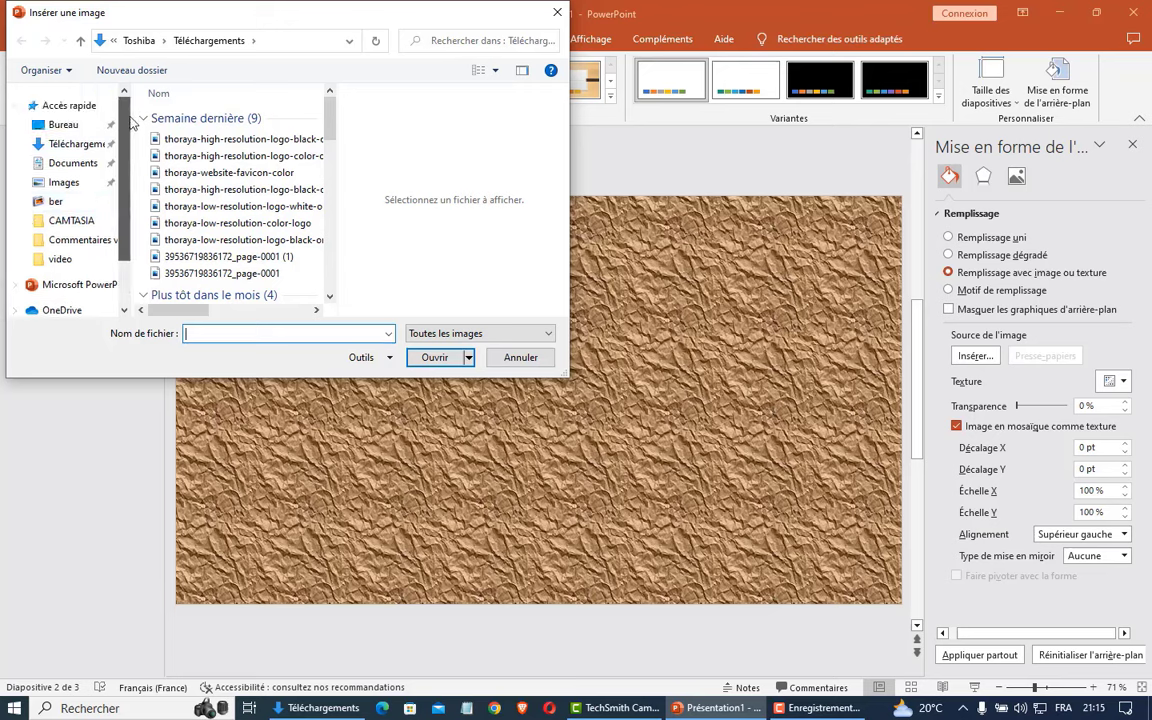
click(86, 133)
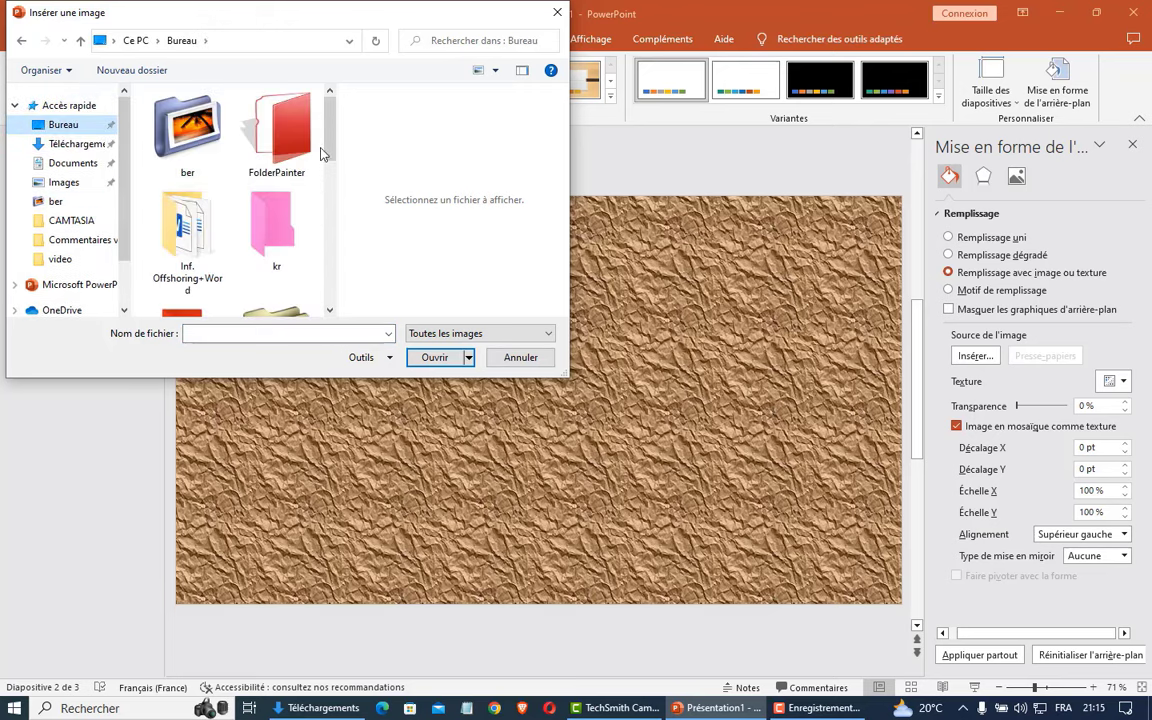
drag(329, 120, 347, 270)
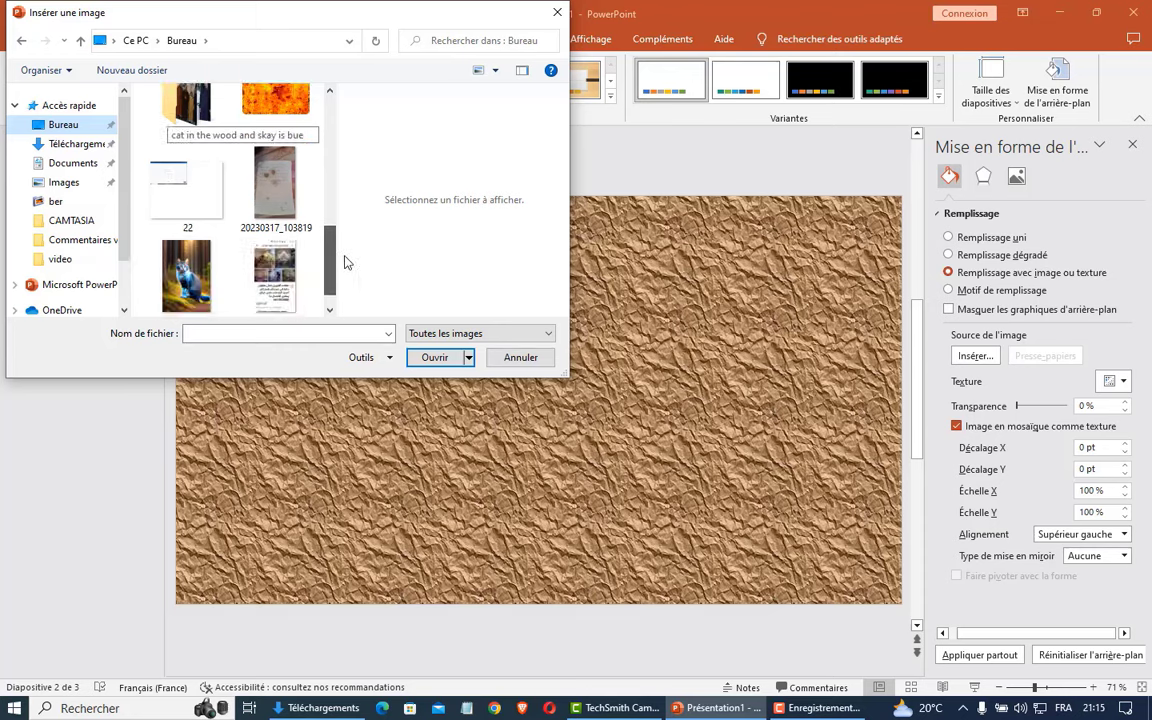
click(205, 272)
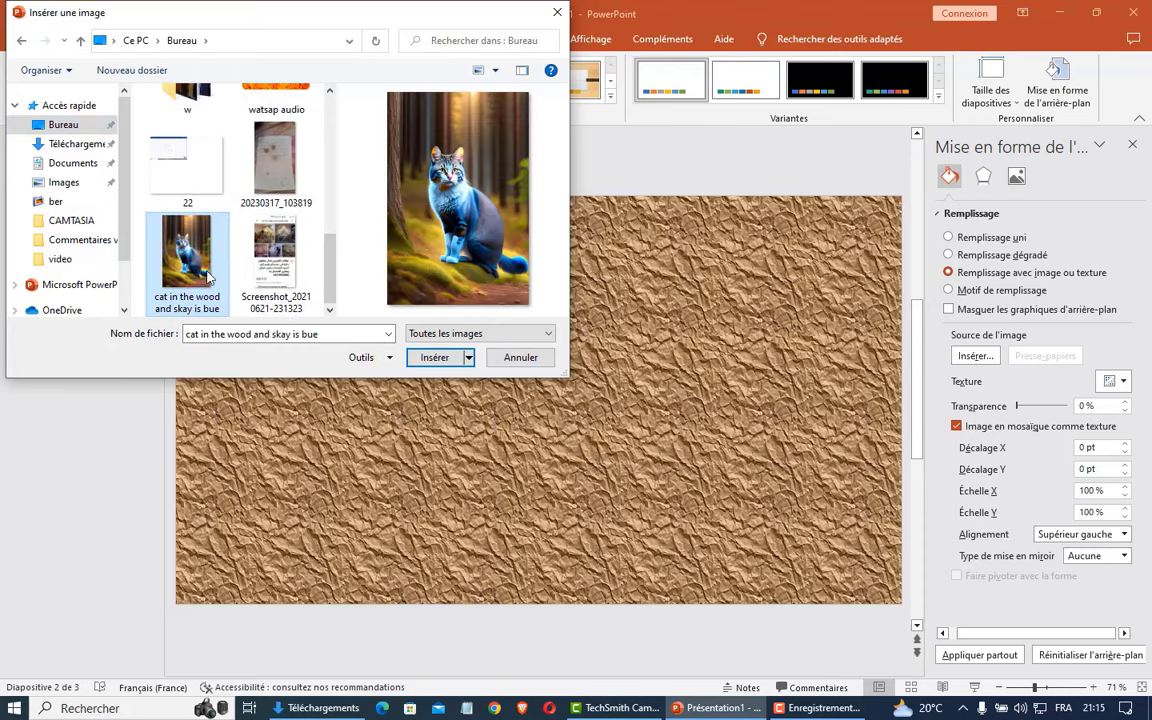
click(436, 358)
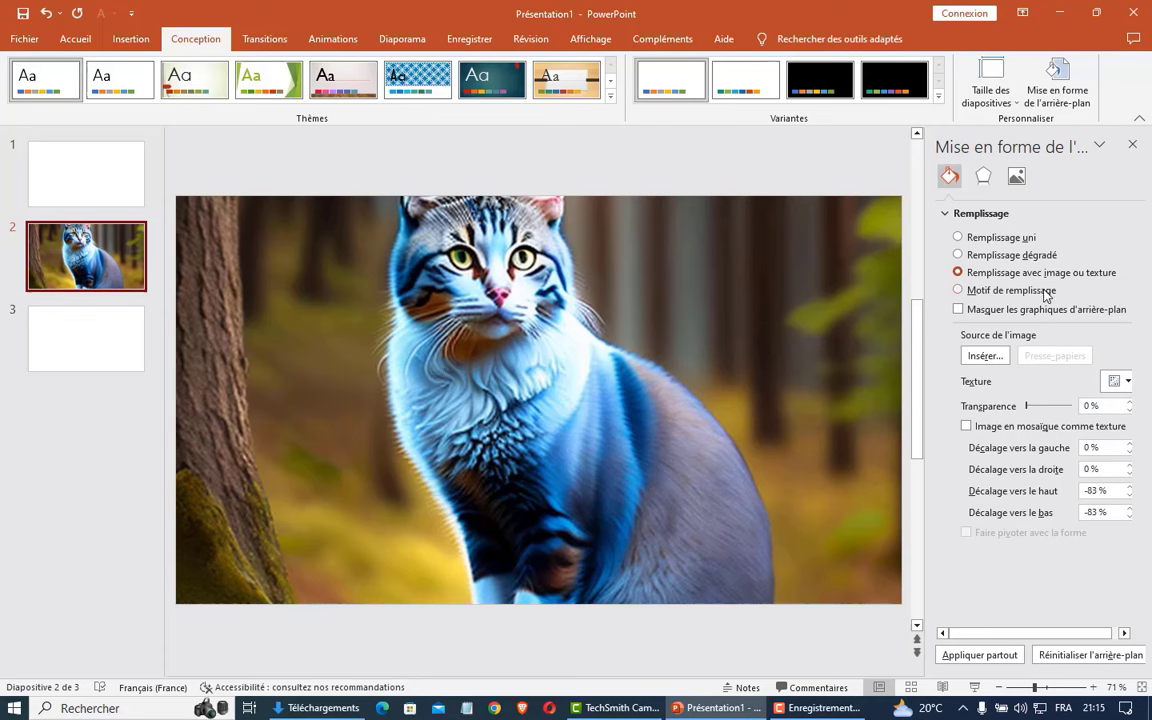
Step: Give every slide a thin vertical-stripe pattern background, blue stripes on yellow
click(958, 290)
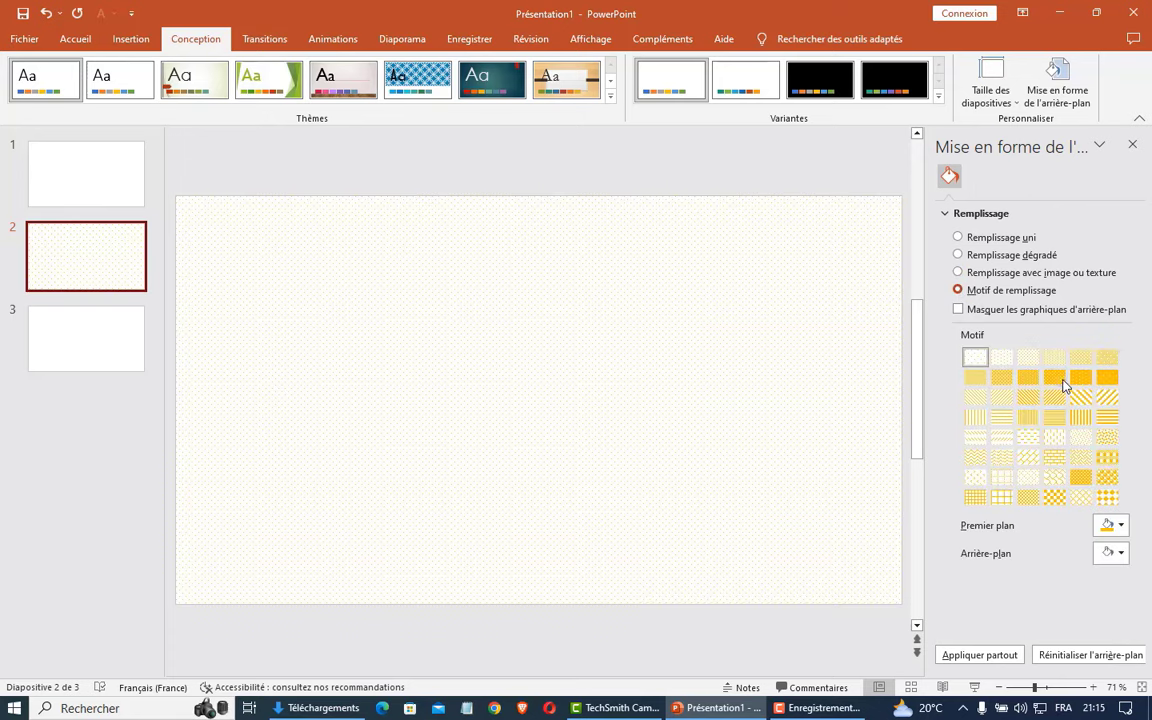
click(1058, 379)
click(1081, 416)
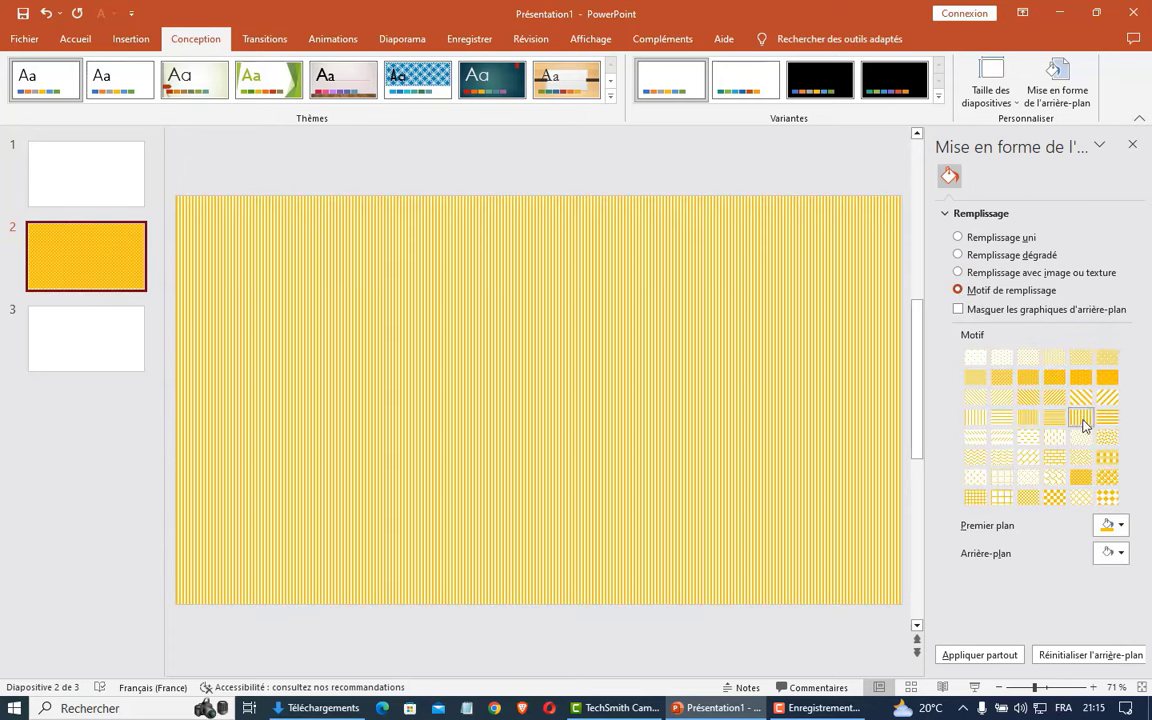
click(1120, 527)
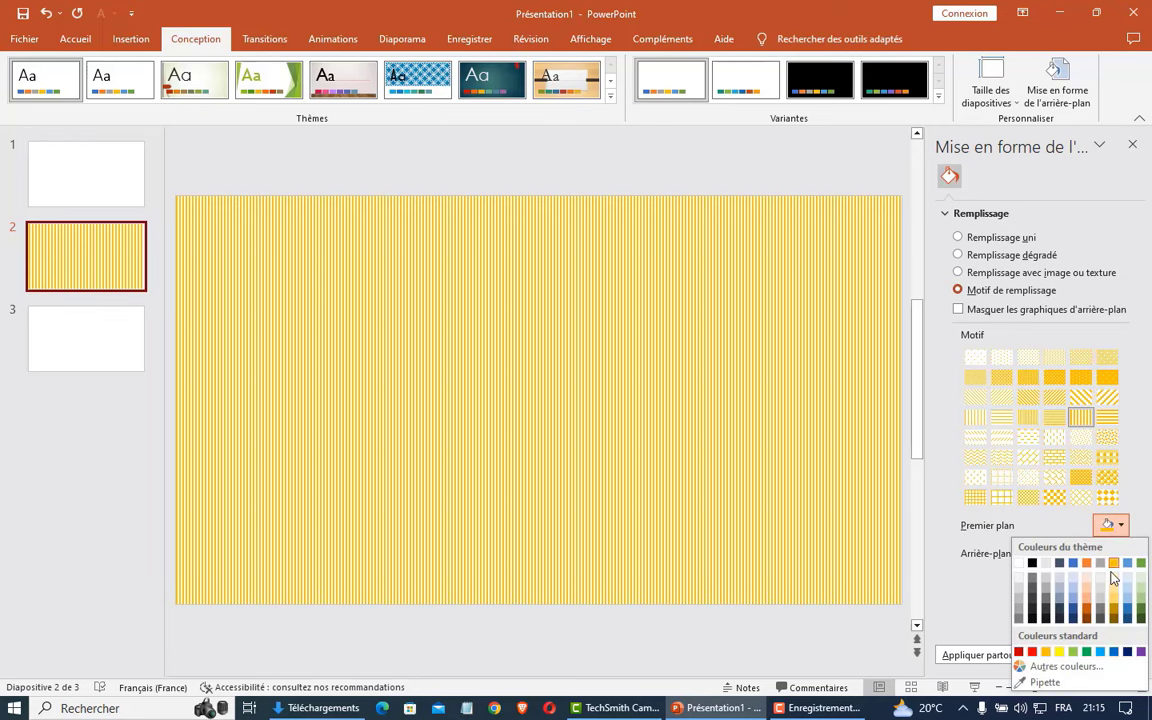
click(1127, 568)
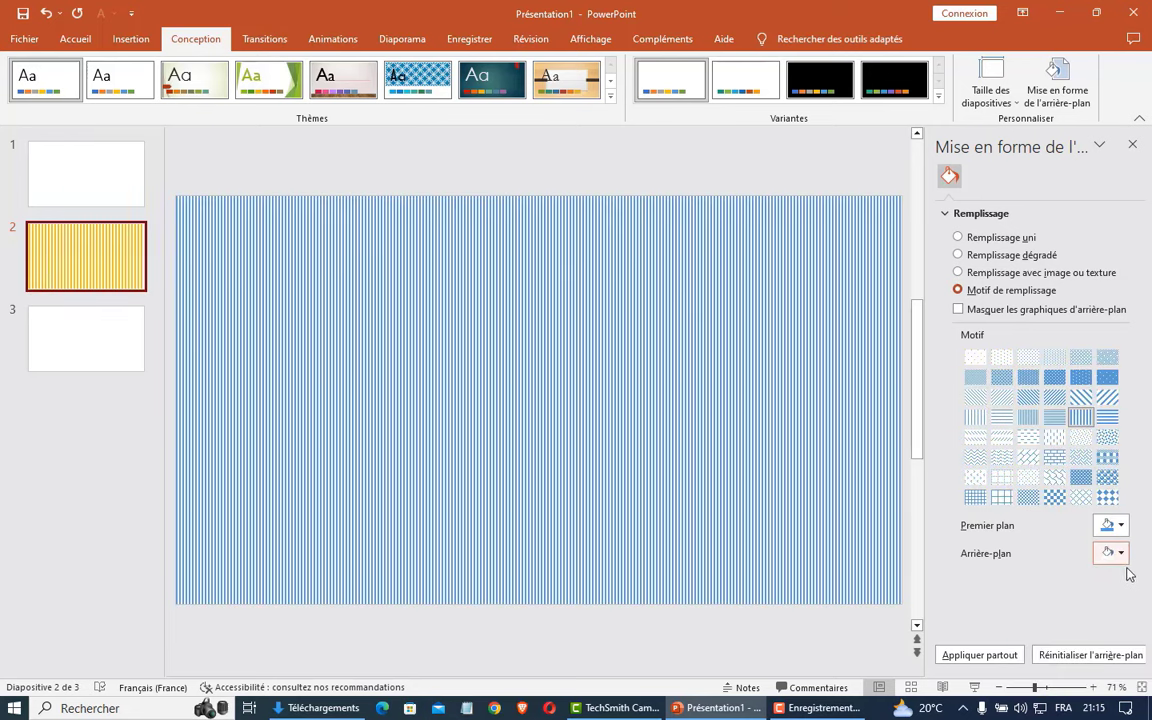
click(1122, 555)
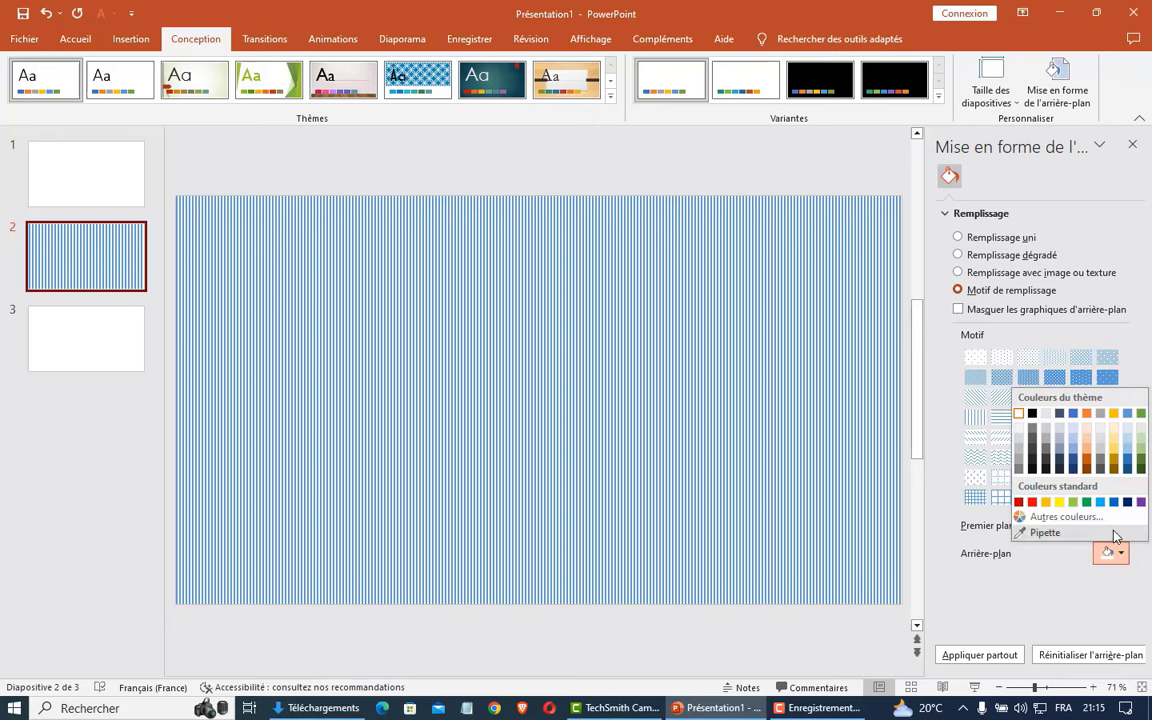
click(1059, 501)
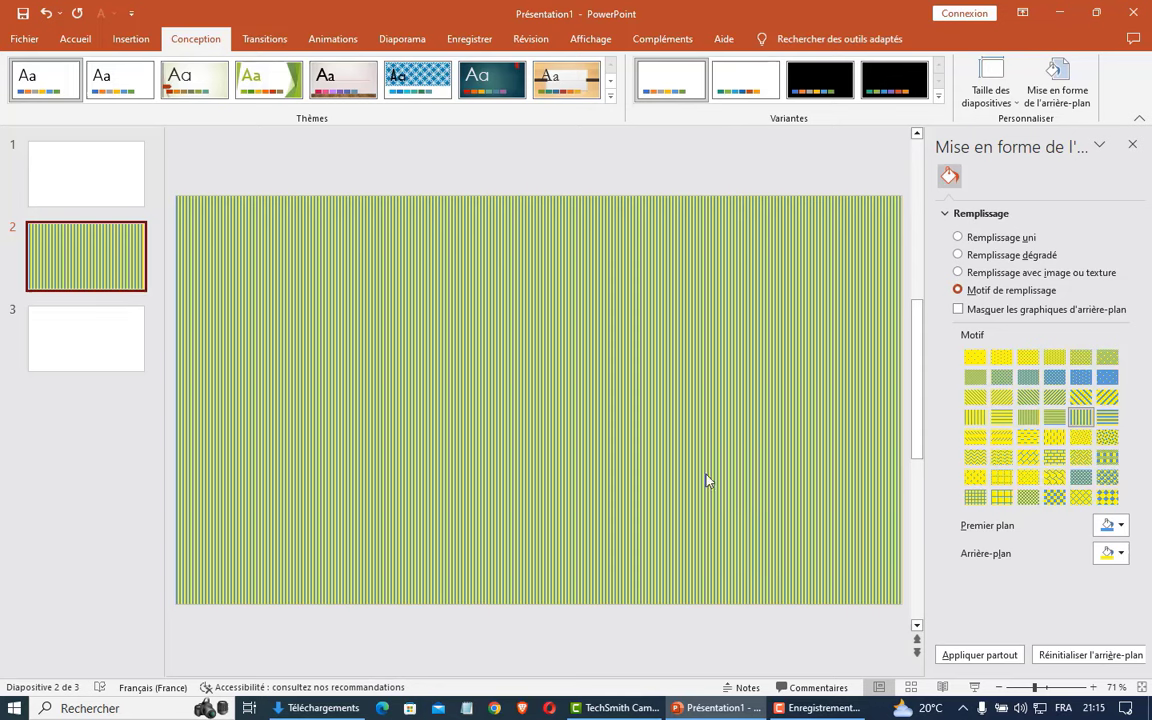
click(969, 656)
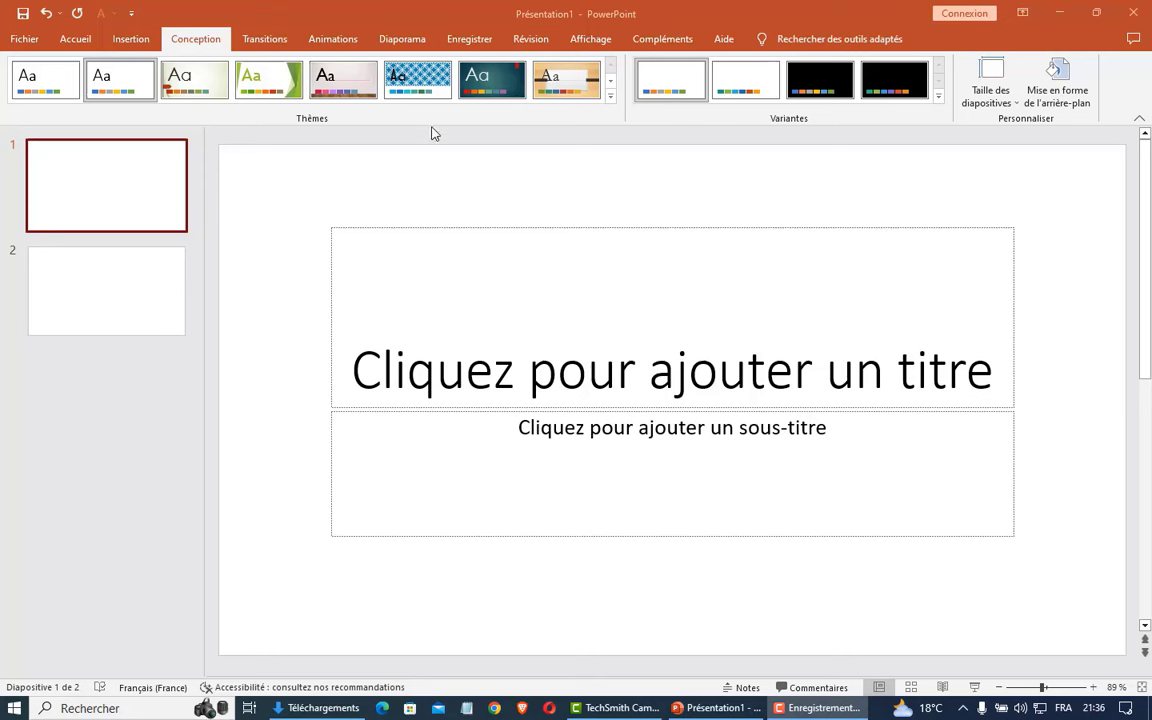
Step: Browse all themes under Fichier > Nouveau and preview the Fleurs template
click(22, 40)
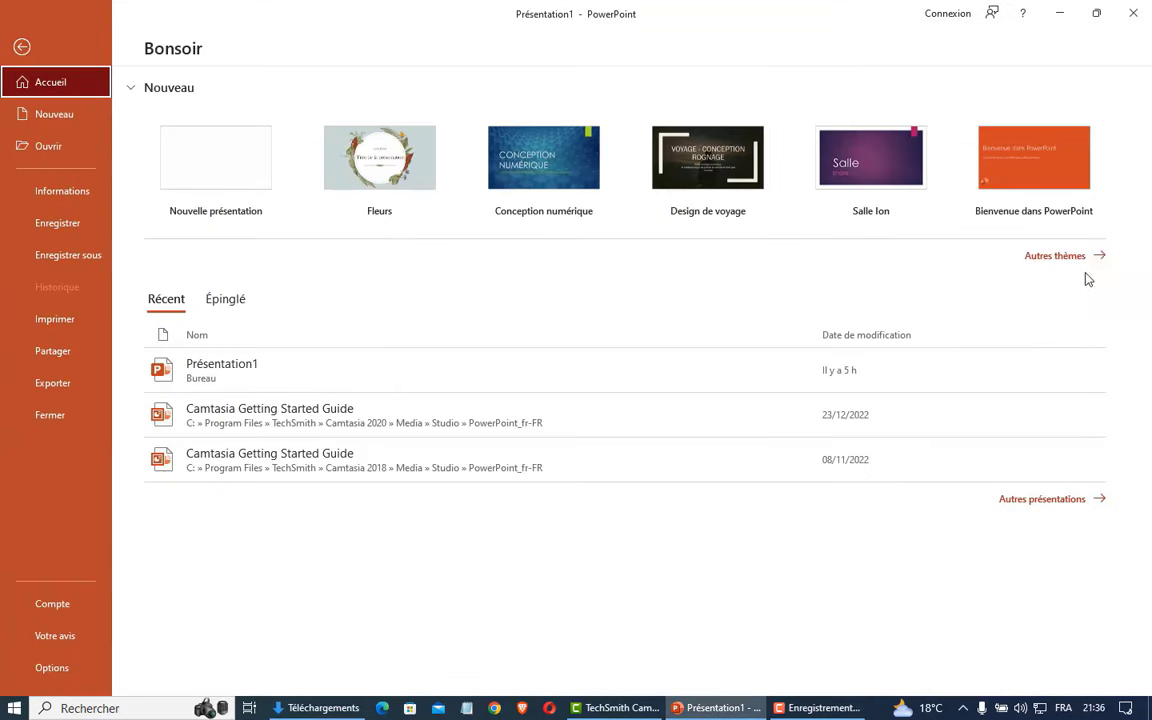
click(1062, 256)
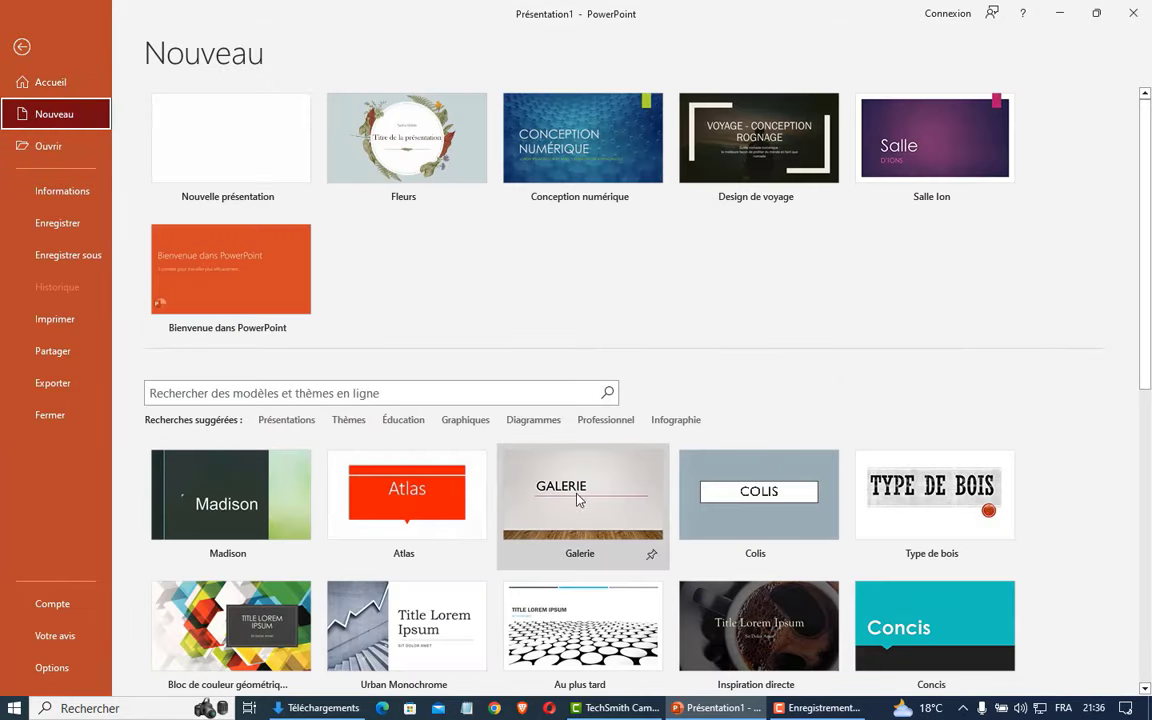
scroll(577, 498, down, 2)
scroll(470, 485, down, 1)
scroll(468, 488, down, 2)
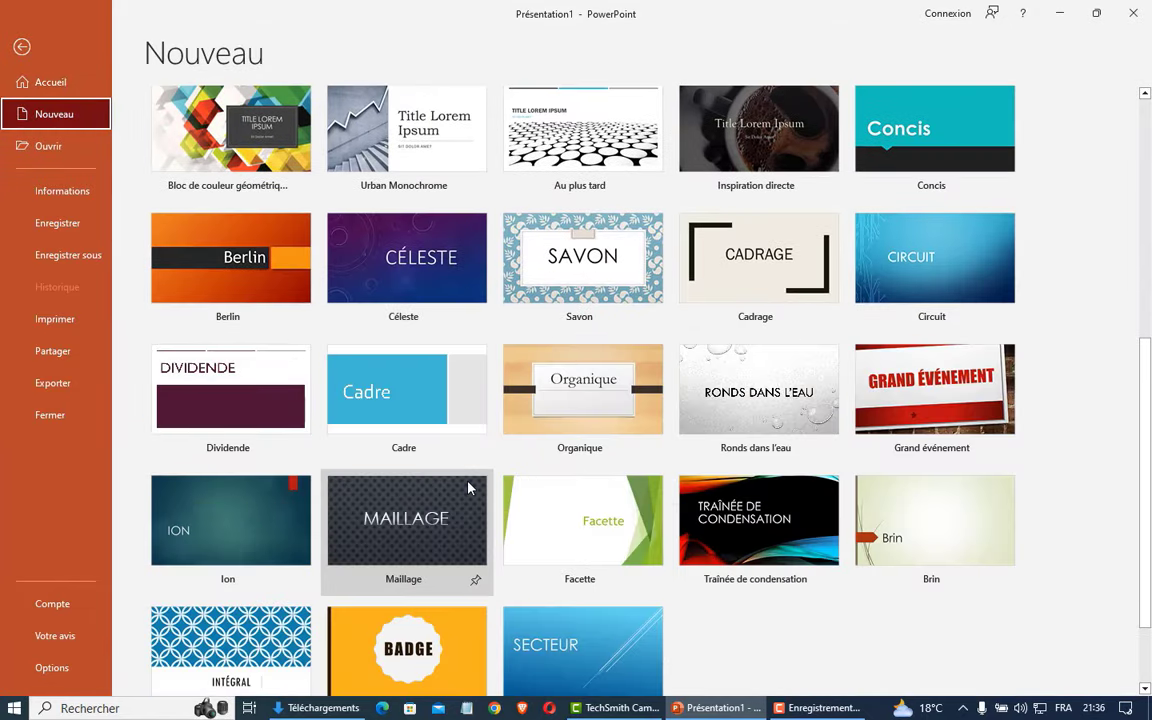
scroll(700, 400, up, 2)
scroll(527, 442, up, 3)
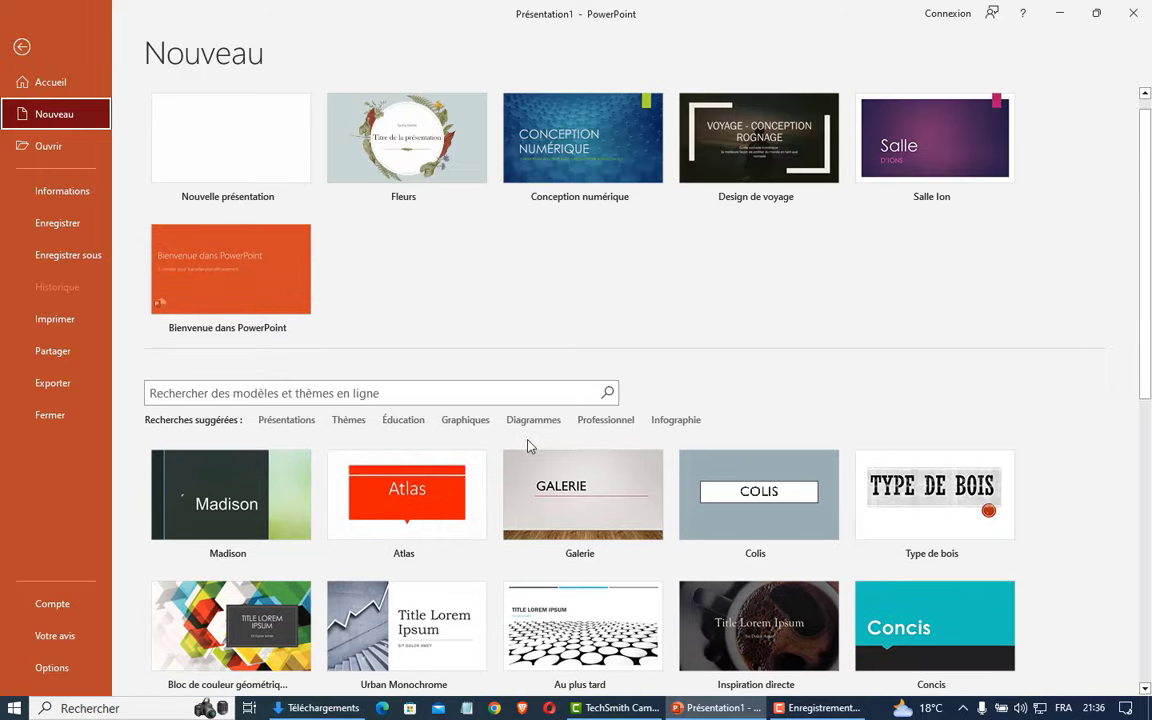
click(407, 180)
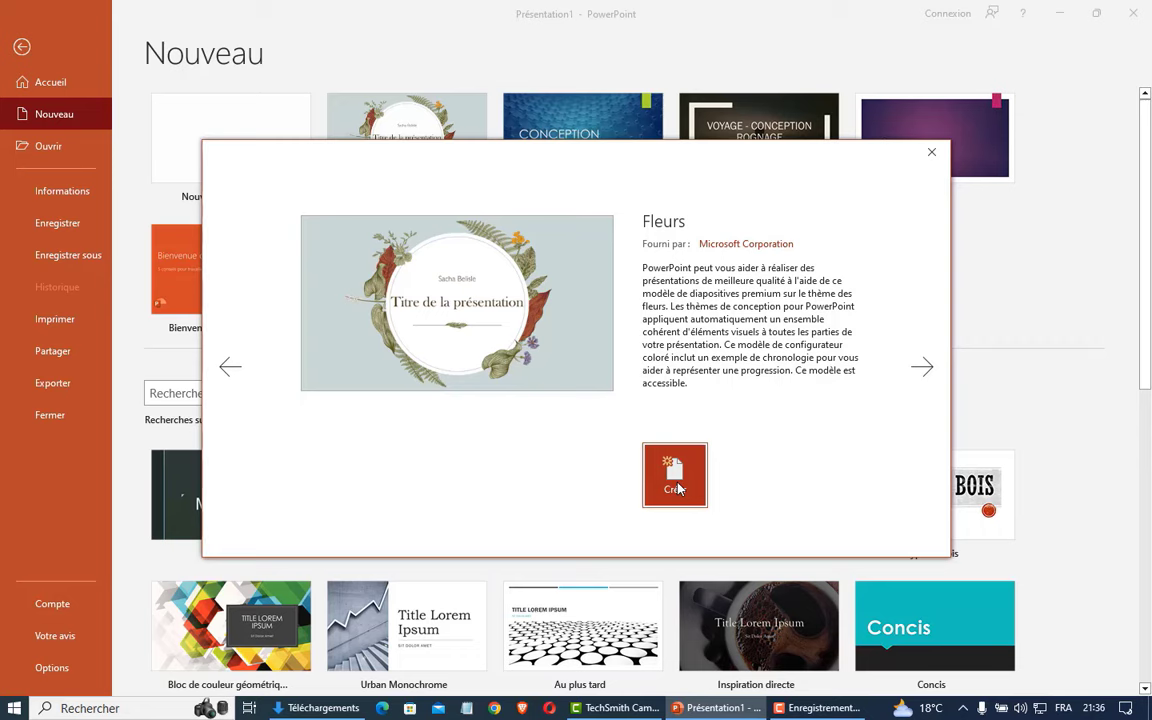
Step: Create the 15-slide Fleurs presentation and look through its slide thumbnails
click(677, 488)
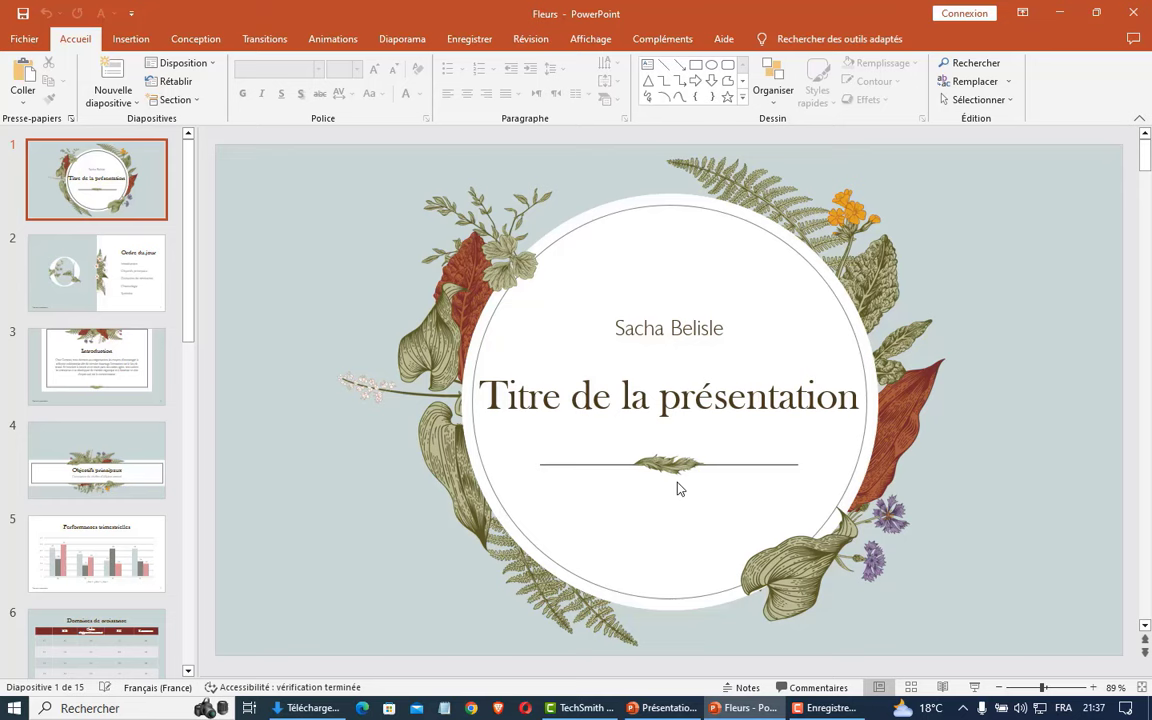
scroll(140, 280, down, 3)
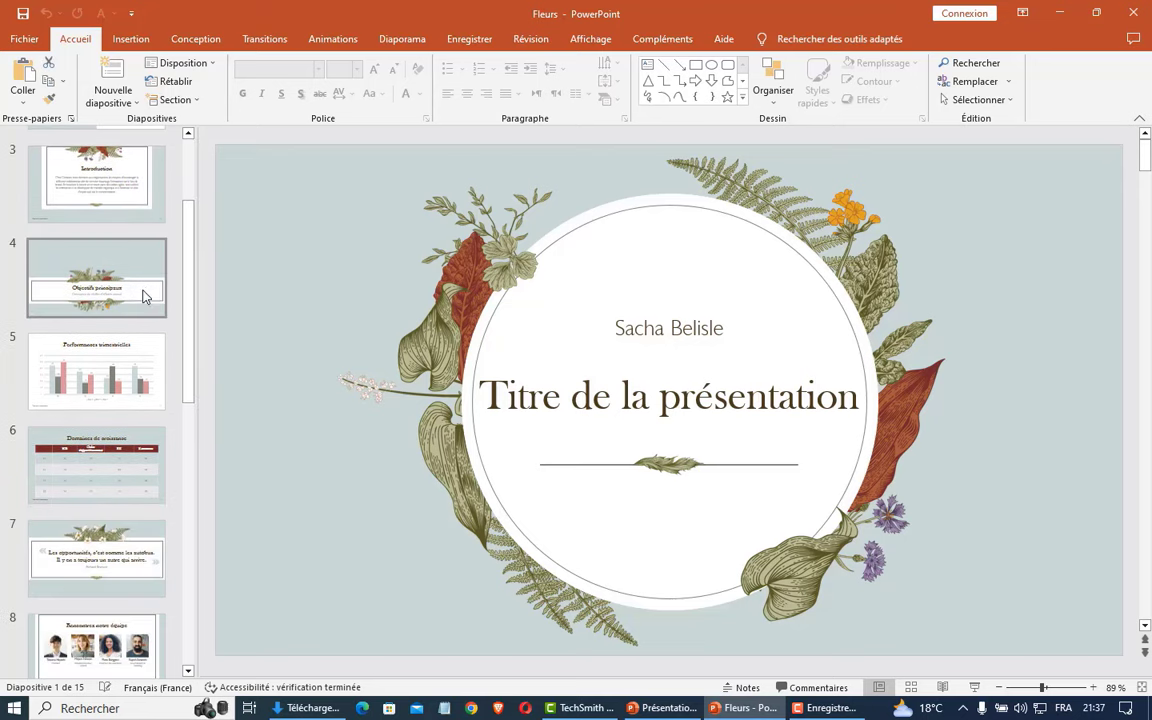
scroll(127, 243, down, 1)
scroll(125, 240, down, 2)
scroll(116, 280, down, 4)
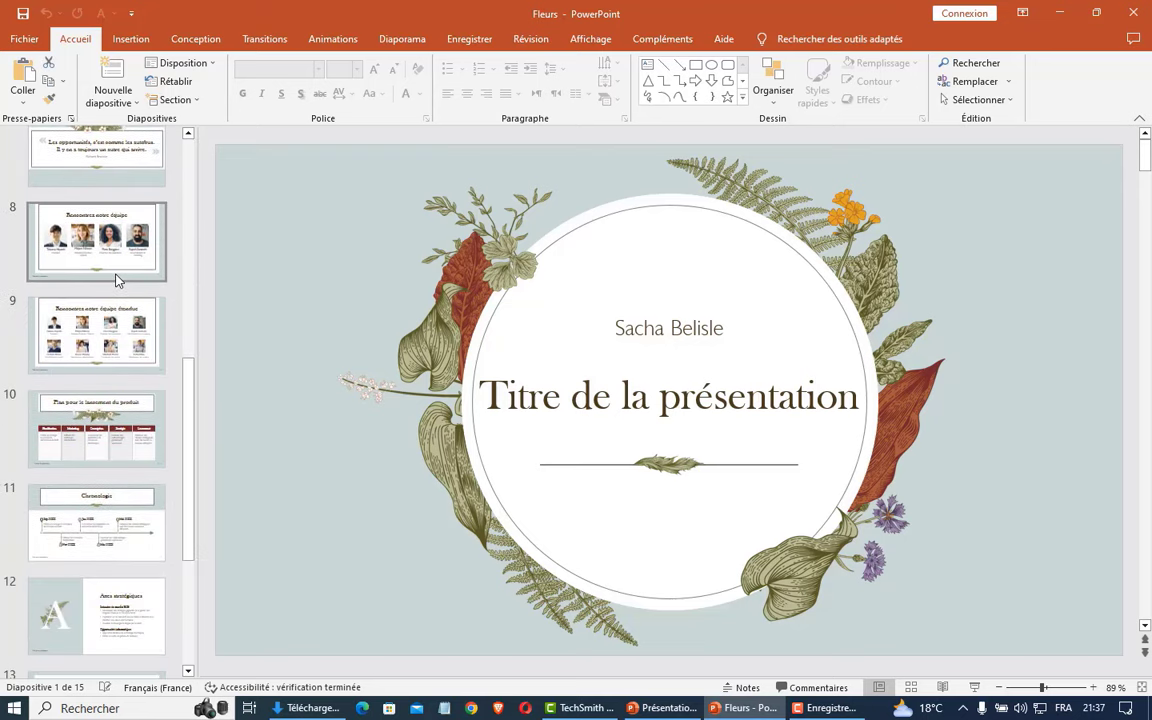
scroll(116, 280, down, 3)
scroll(110, 300, down, 1)
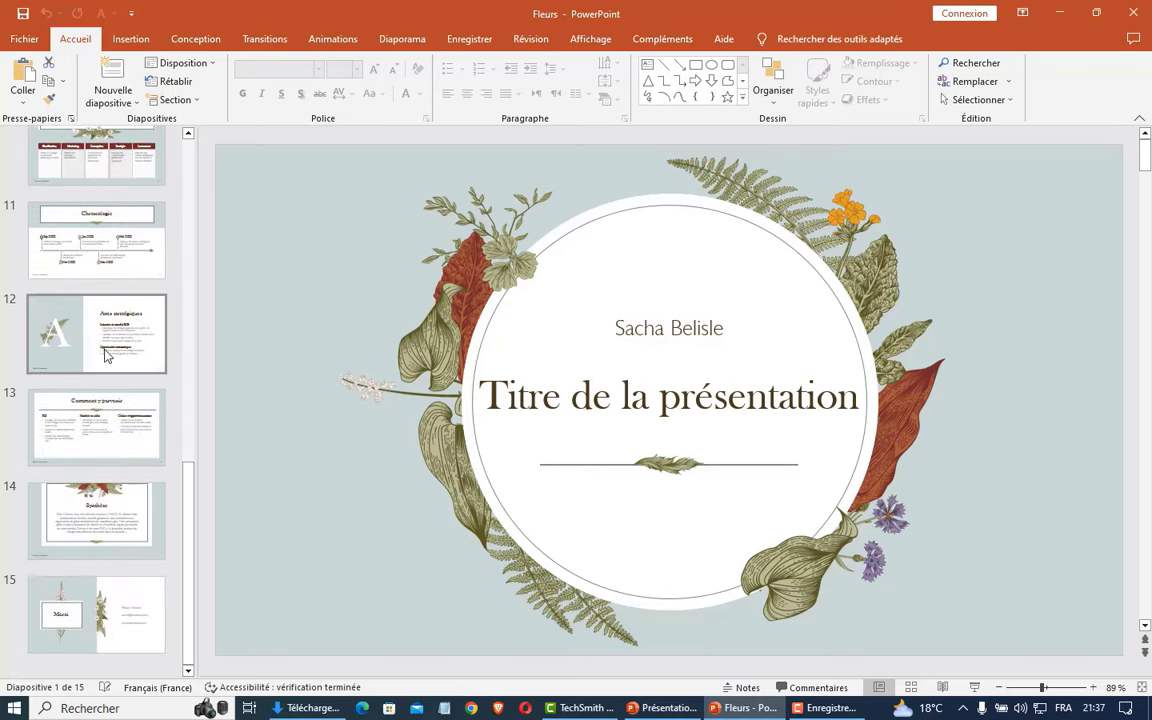
scroll(96, 378, up, 3)
scroll(96, 378, up, 8)
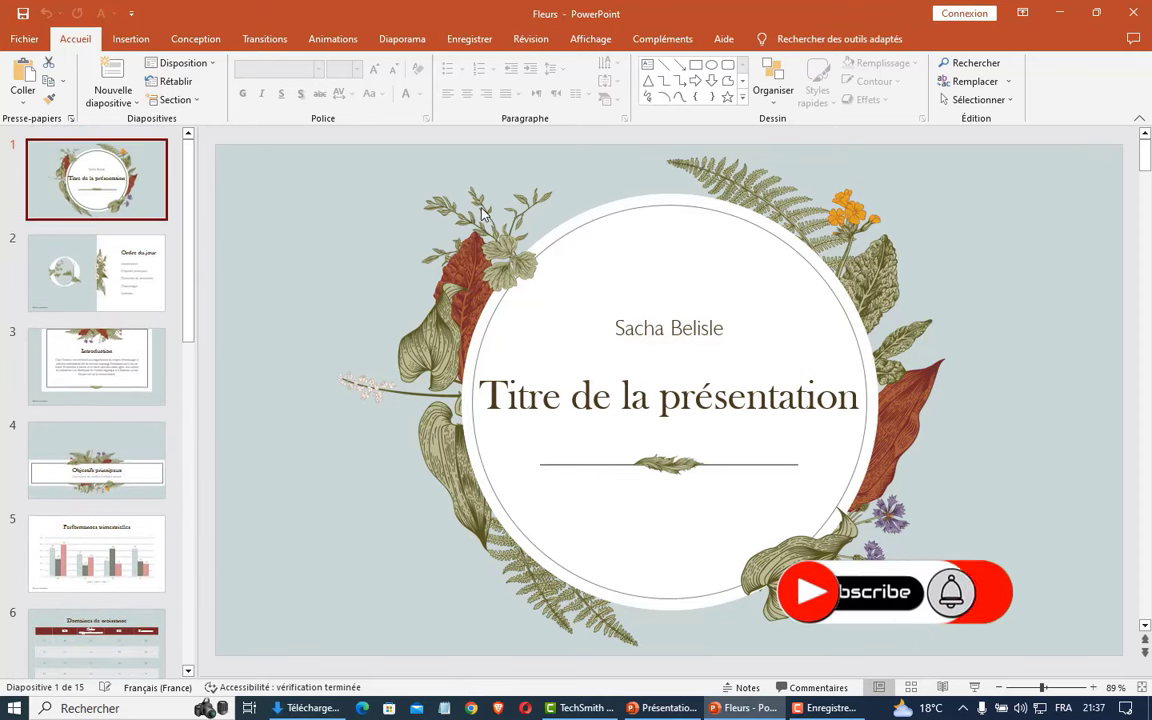